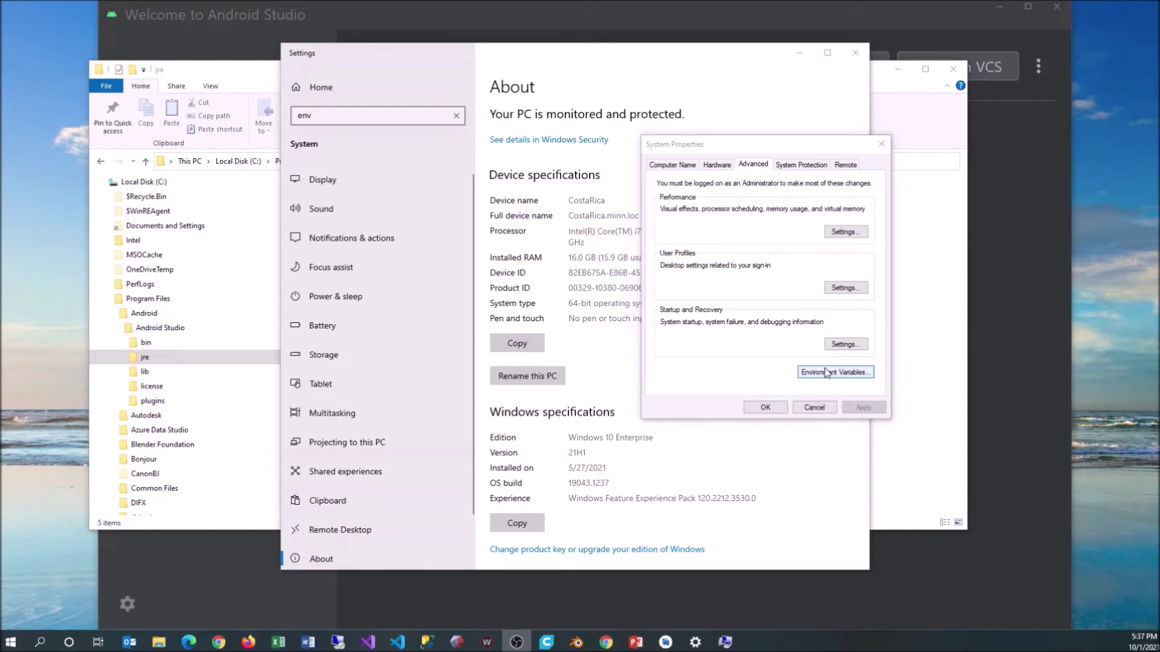
Create the system environment variable JAVA_HOME with the value C:\Program Files\Android\Android Studio\jre
click(828, 373)
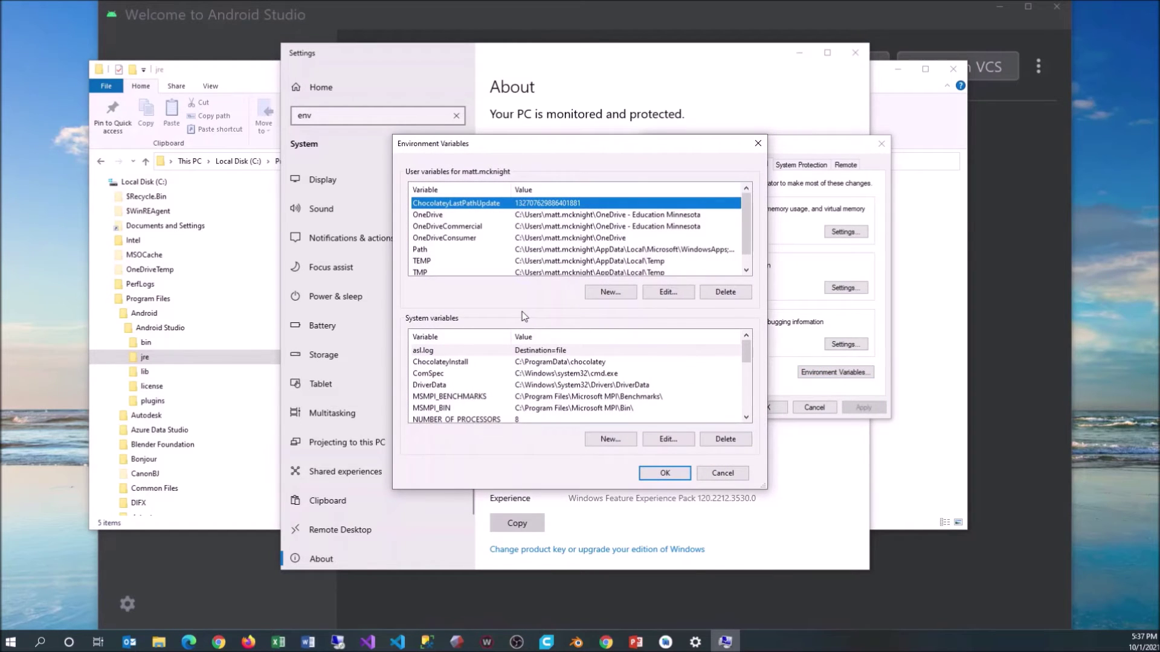
click(606, 440)
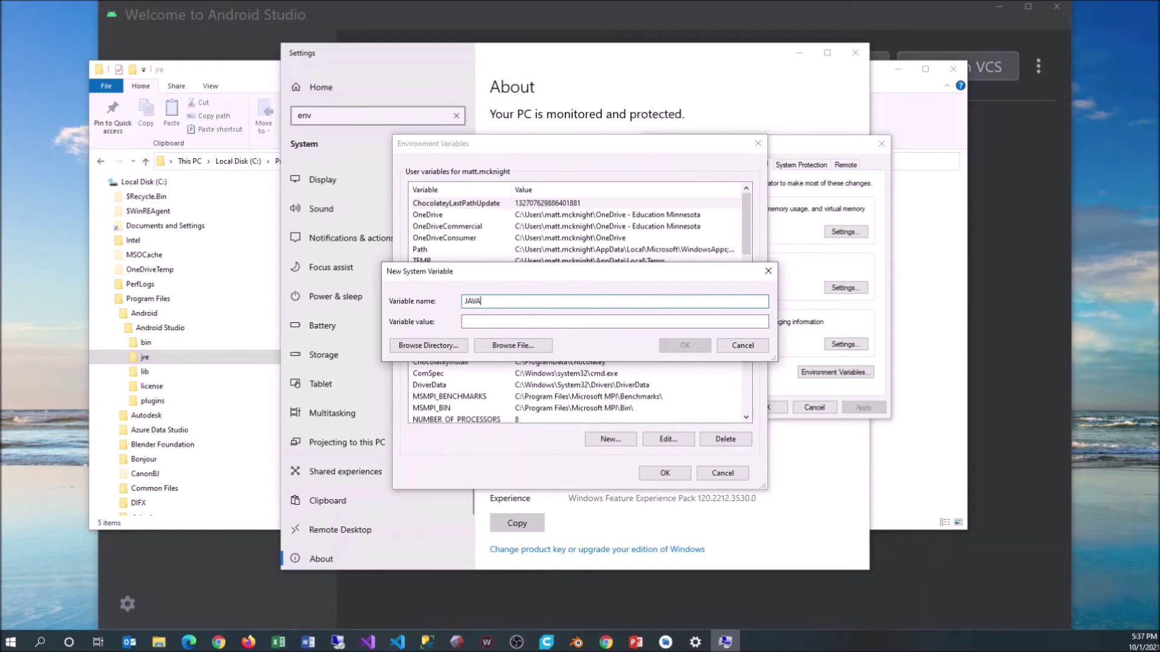
text(JAVA_HOME)
key(Tab)
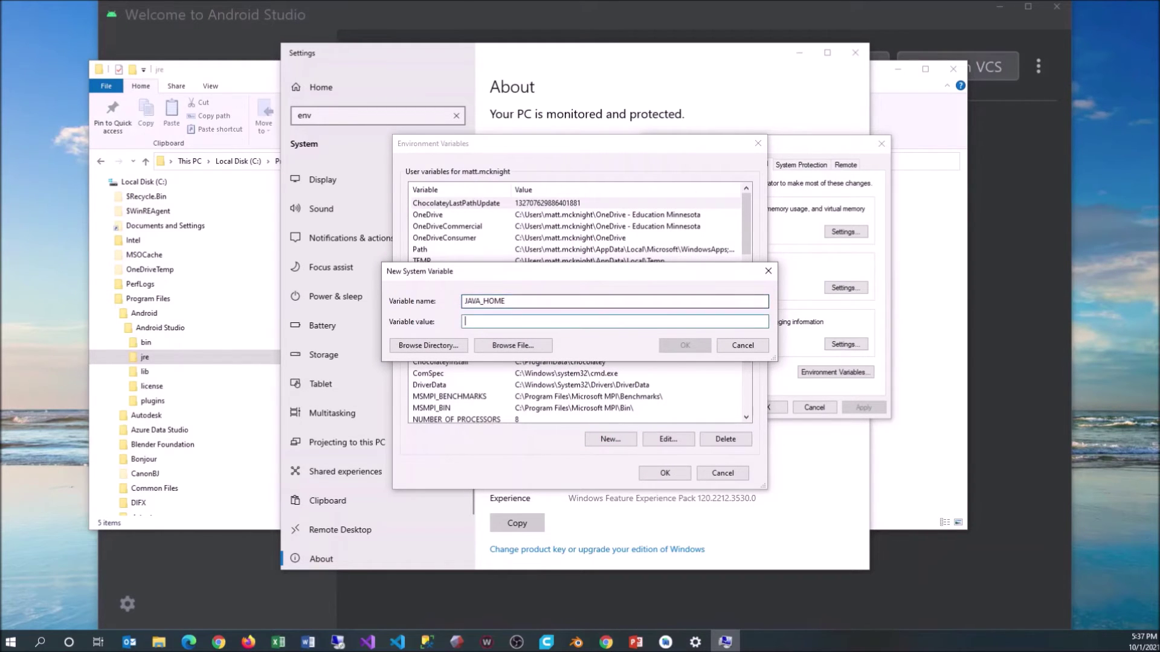
text(C:\Program Files\Android\Android Studio\jre)
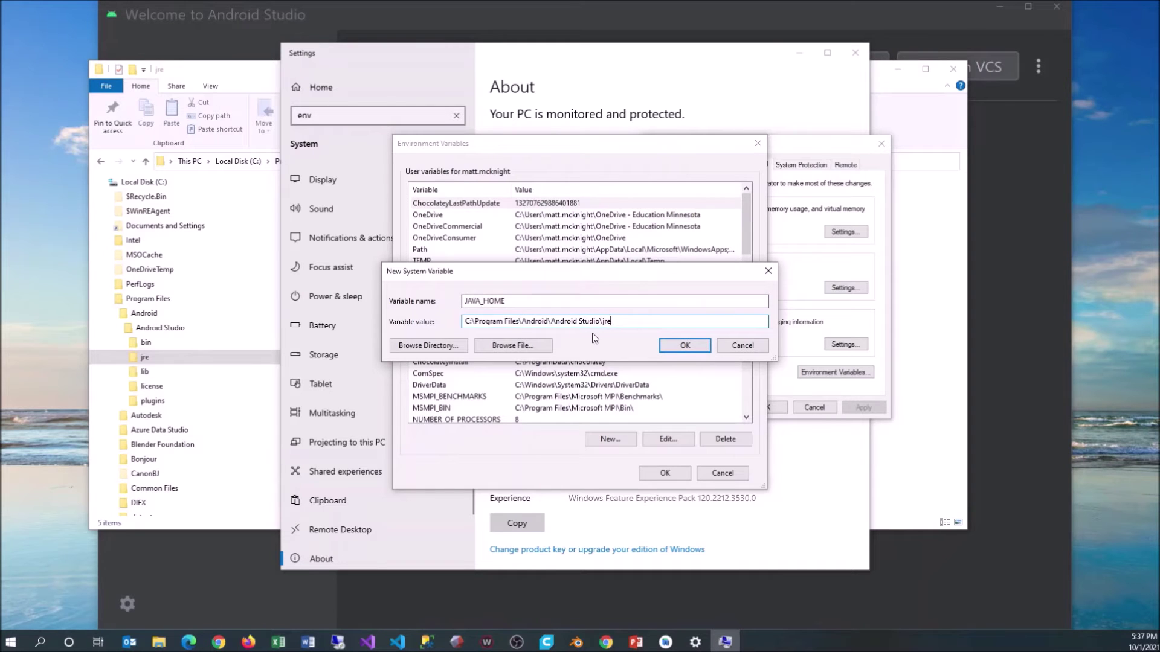
click(682, 345)
click(522, 397)
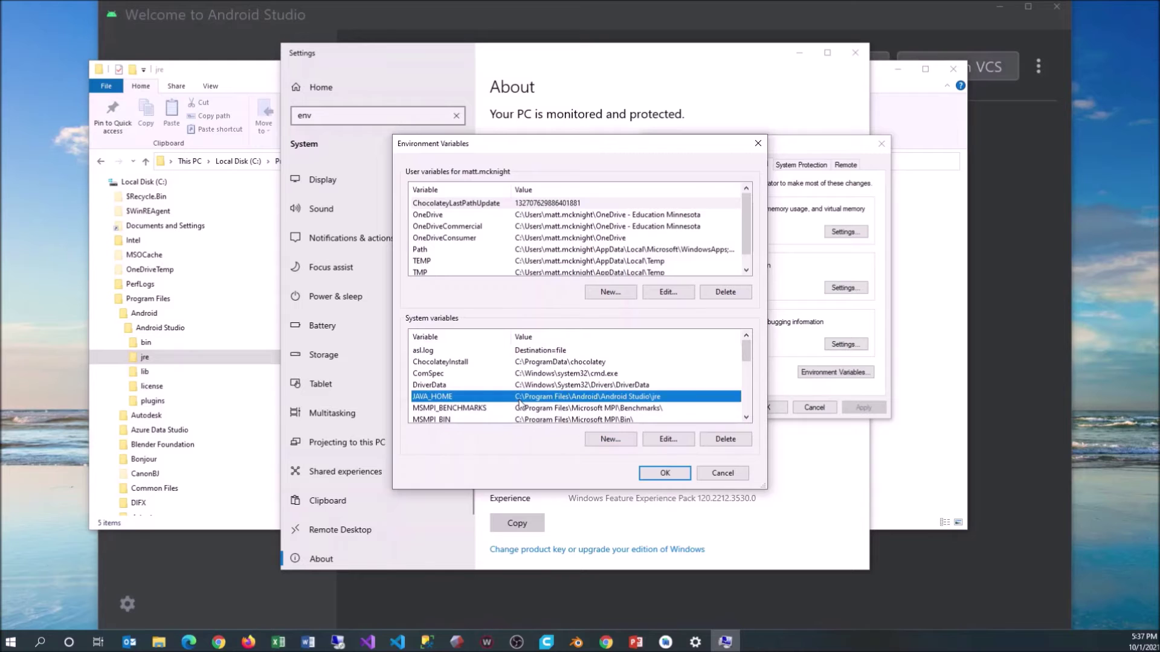
Save the environment variable changes and close the system properties, Settings and File Explorer windows, returning to the Android Studio welcome screen
click(668, 473)
click(766, 407)
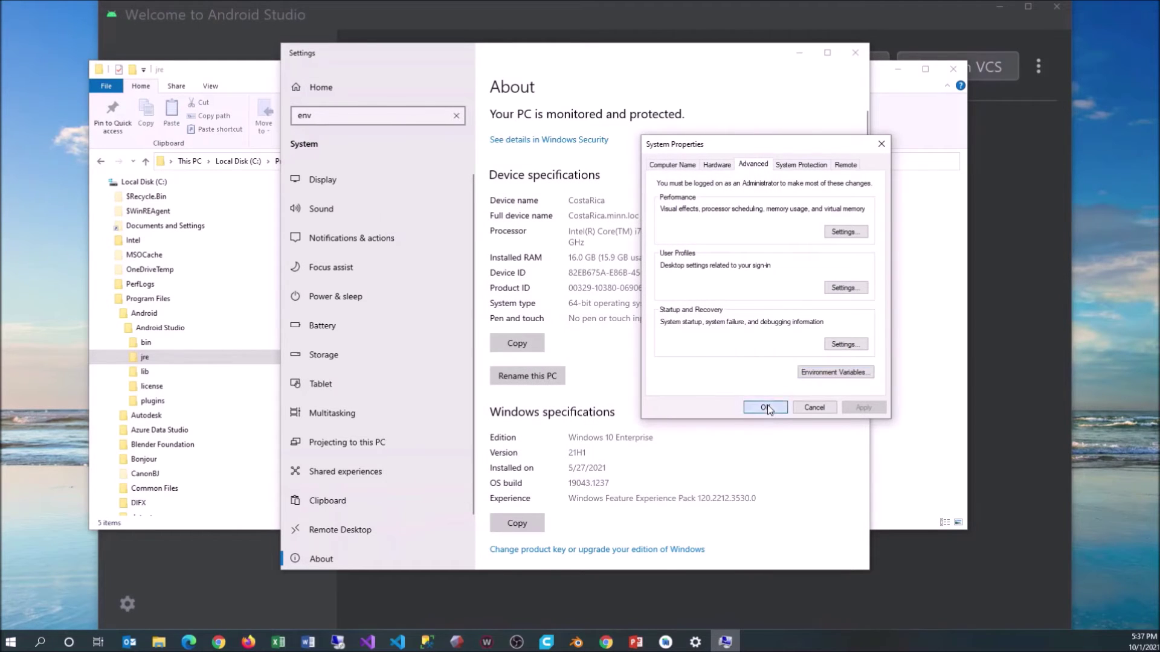
click(851, 54)
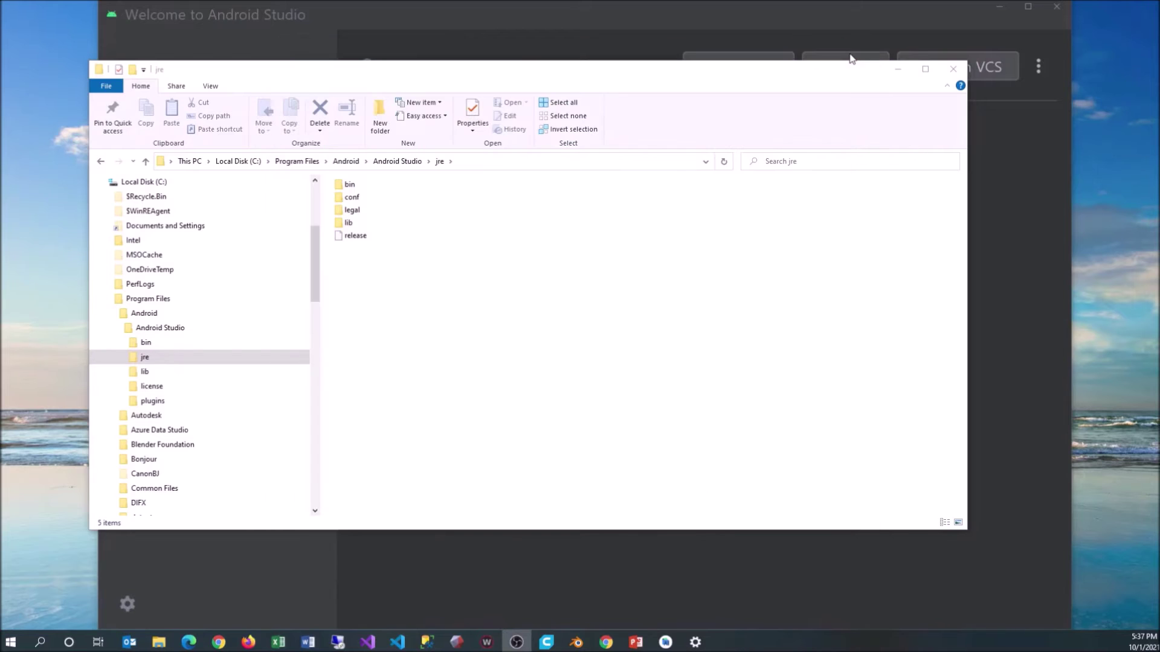
click(947, 69)
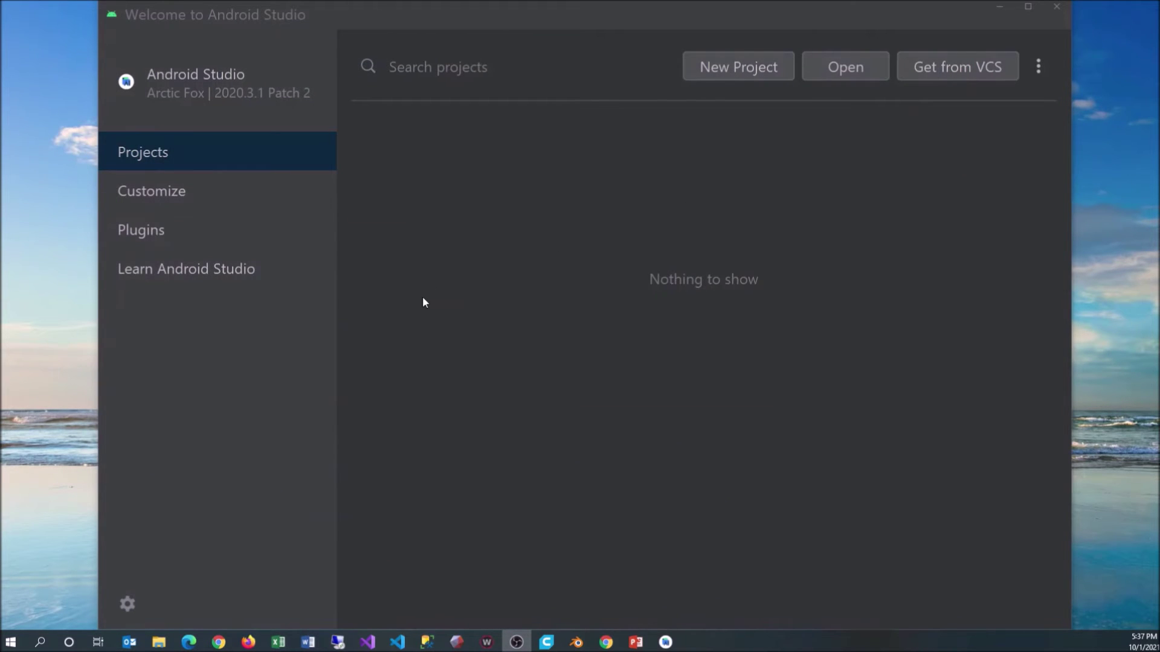
click(1067, 6)
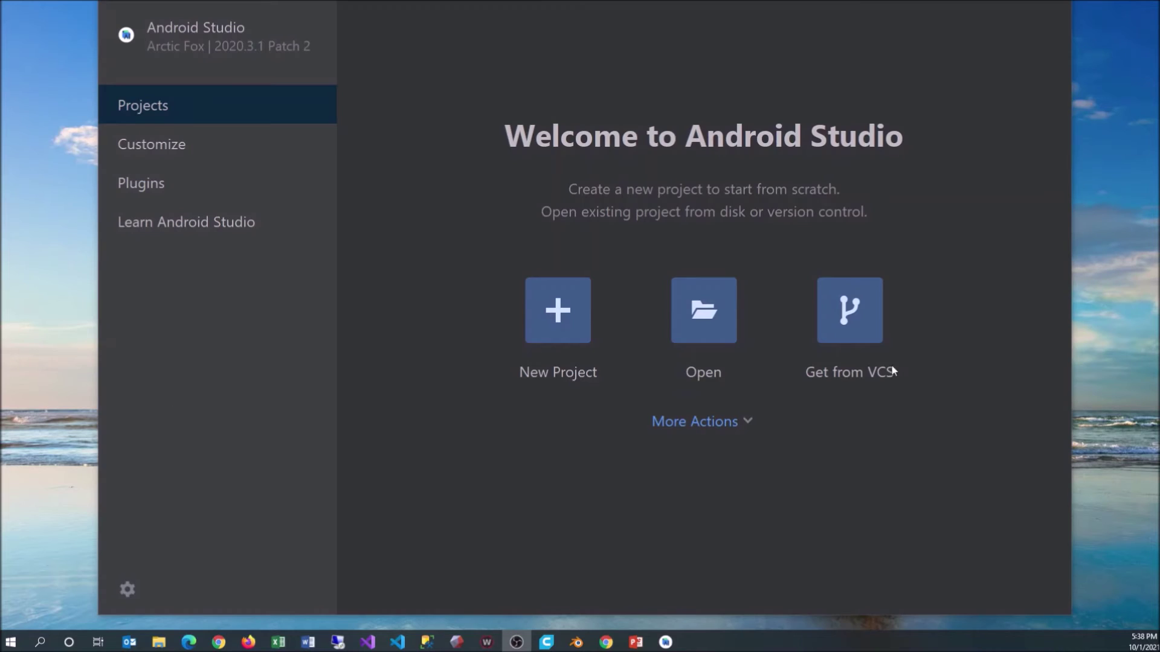
Start getting a project from version control and set its clone directory to C:\Repos4536\FTC2021
click(861, 319)
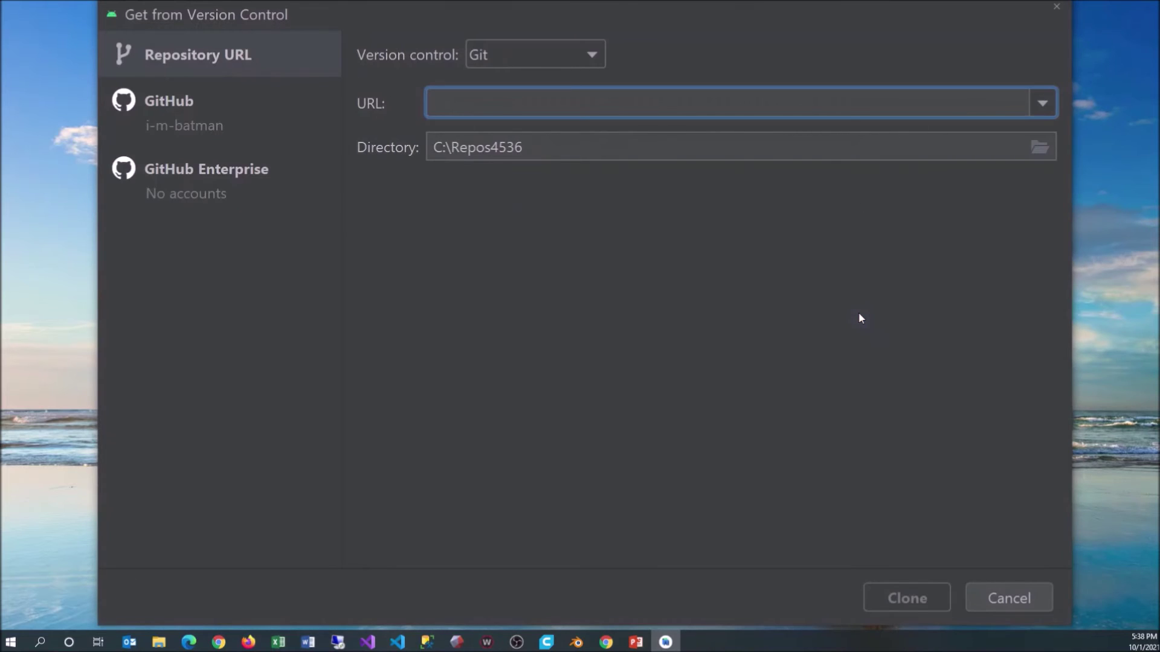
click(747, 144)
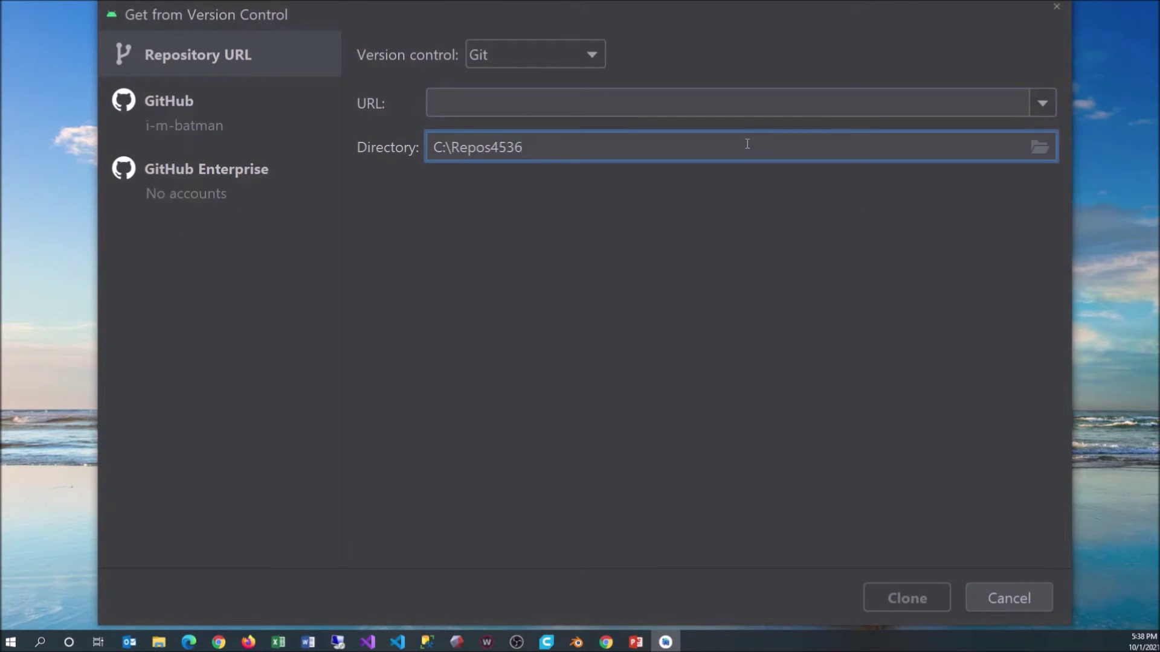
text(\FTC2021)
click(628, 104)
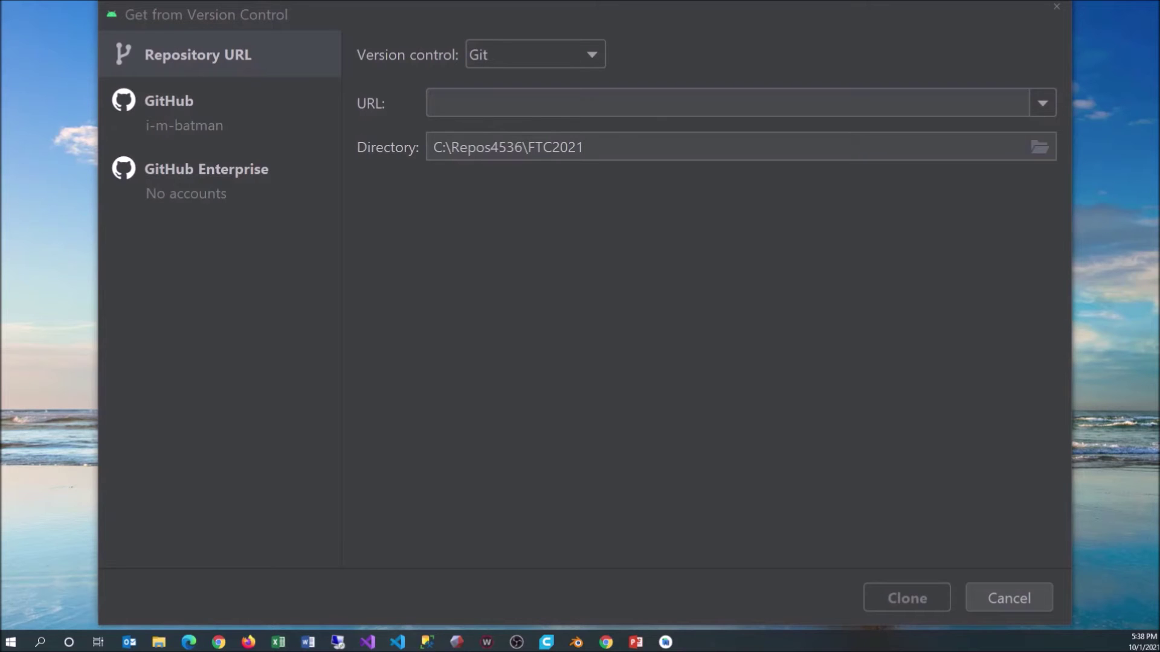
Switch to Chrome and copy the HTTPS clone URL of the Team-4536/FTC2021-Alpha repository on GitHub
key(alt+Tab)
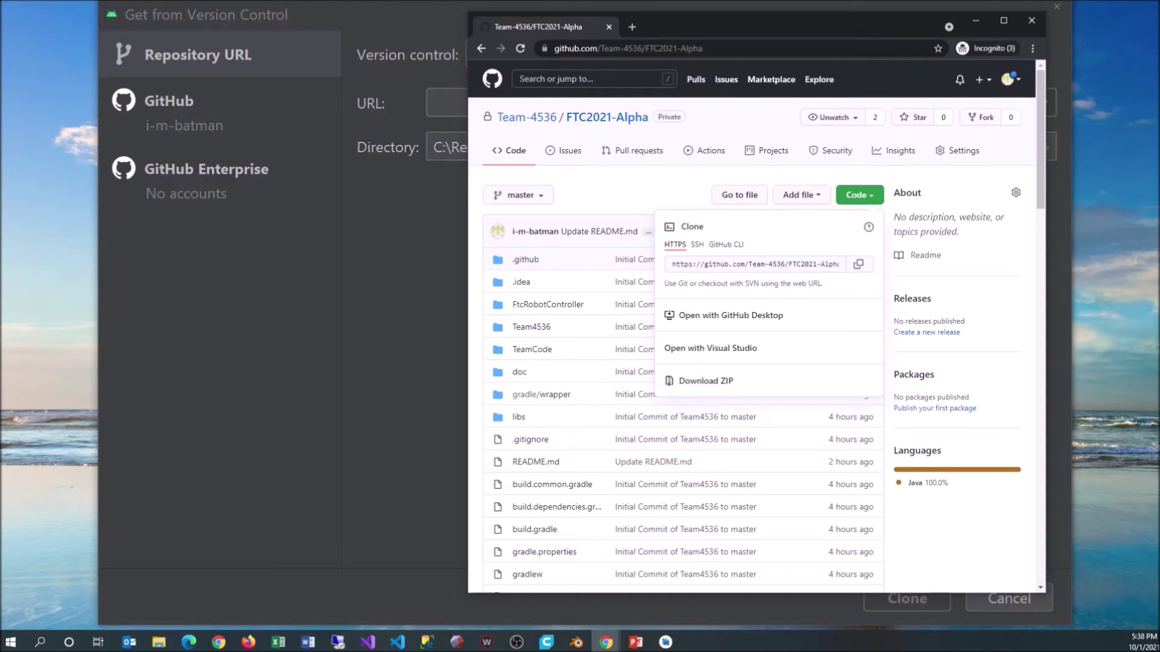
click(624, 184)
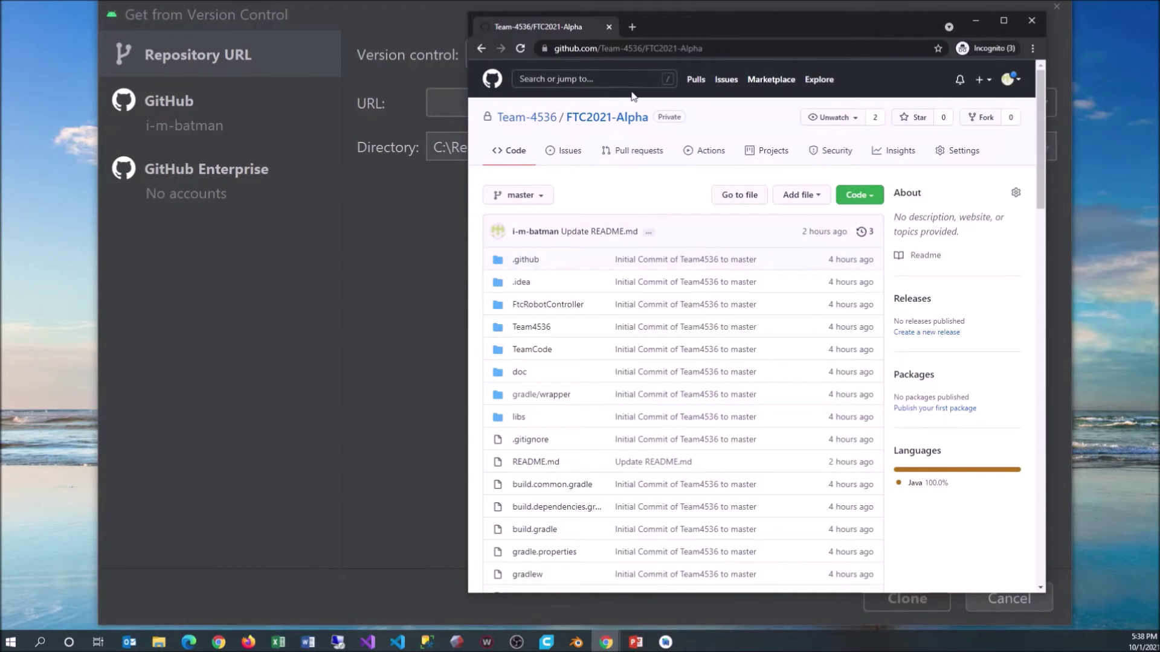
click(701, 48)
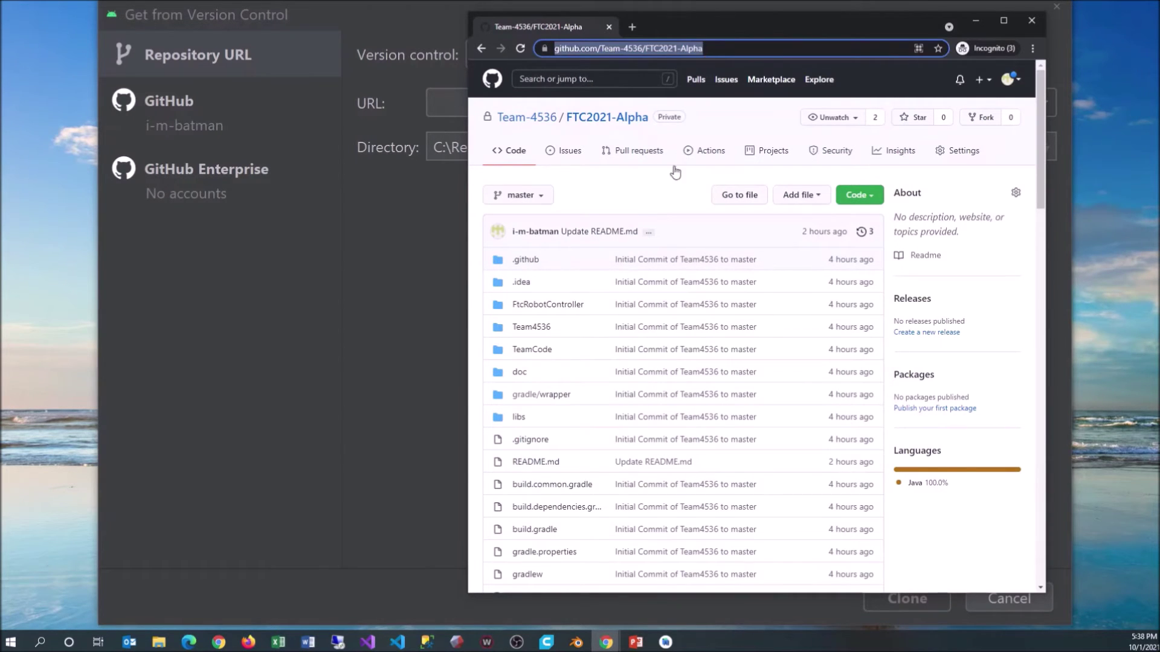
click(667, 197)
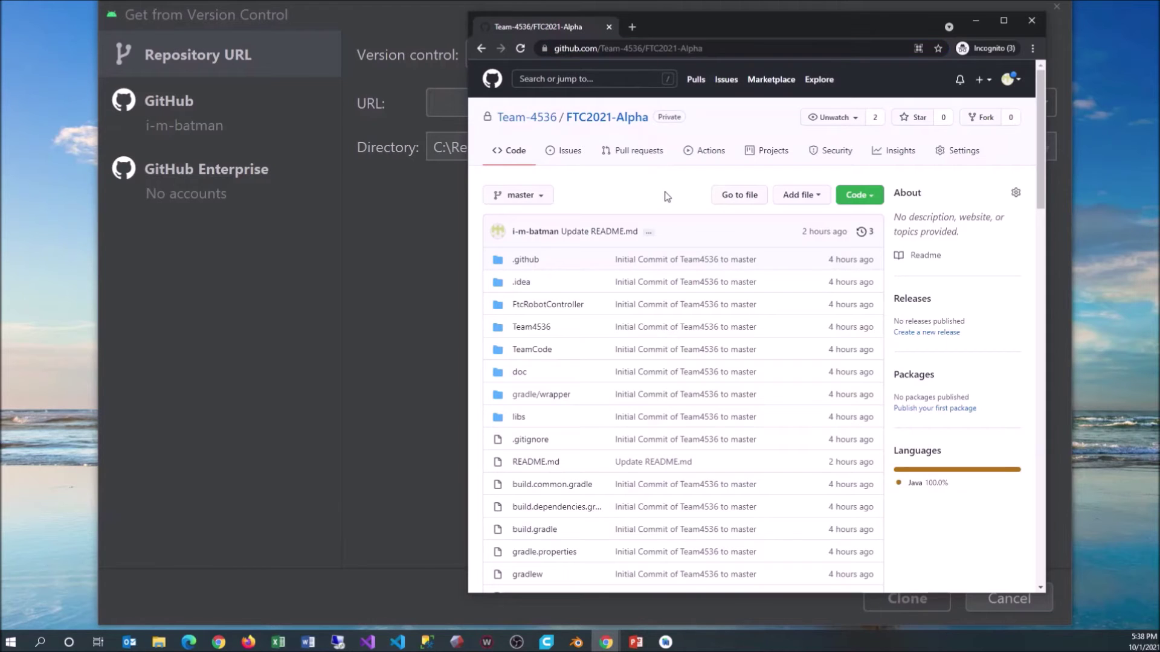
click(873, 195)
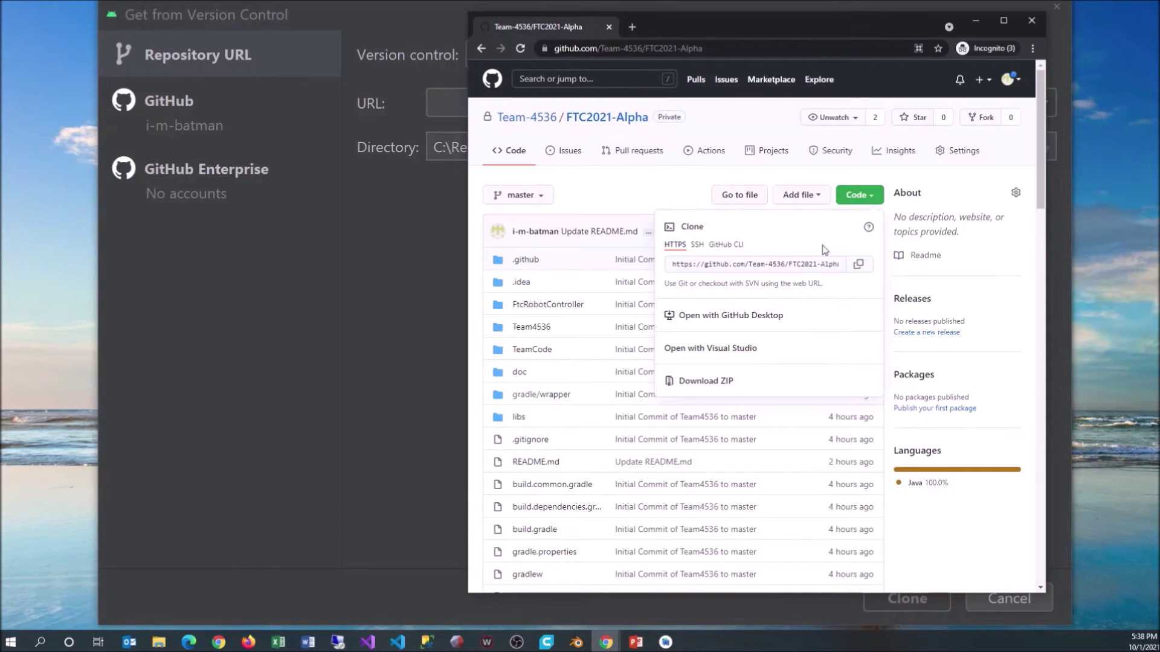
click(862, 270)
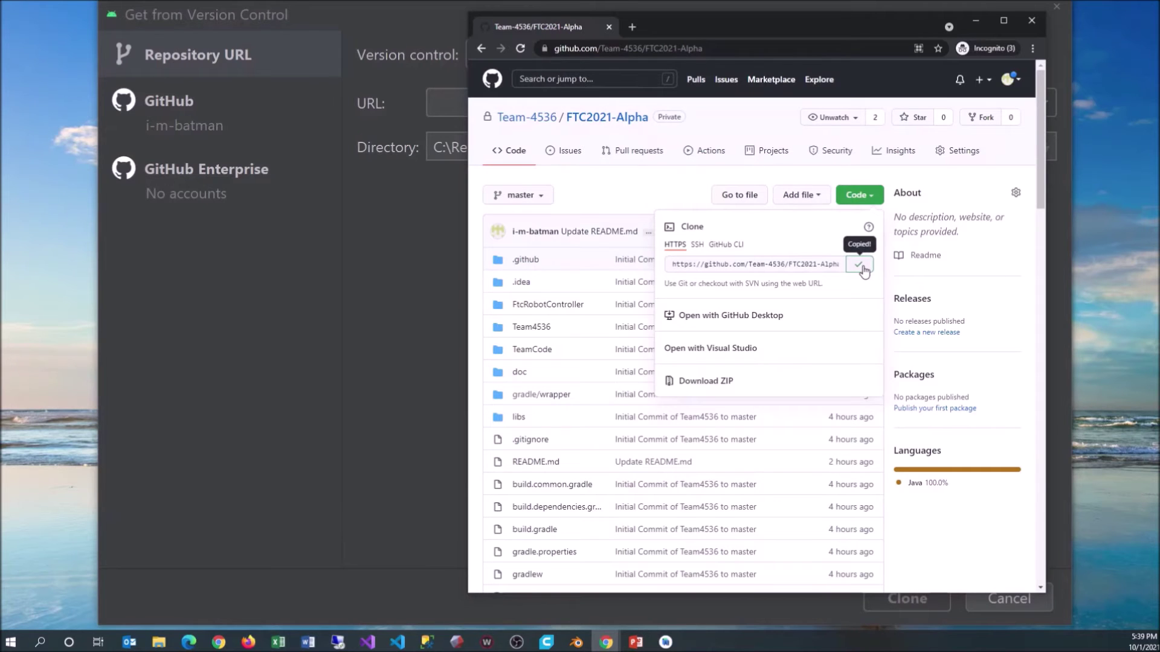
click(443, 102)
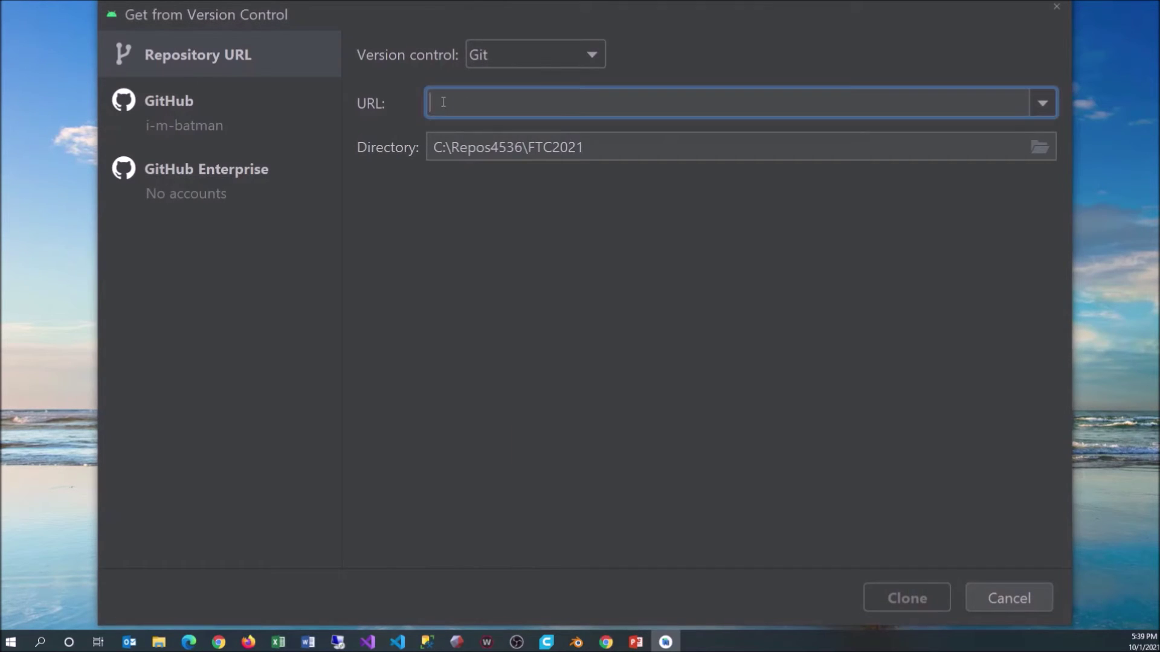
text(https://github.com/Team-4536/FTC2021-Alpha.git)
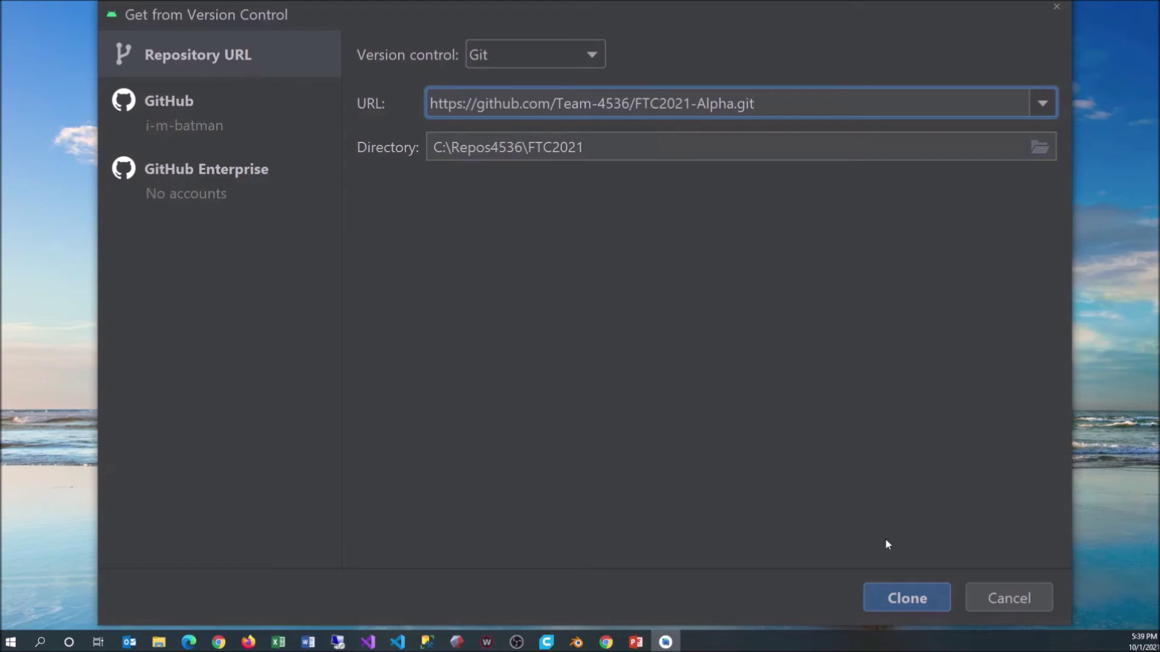
click(900, 589)
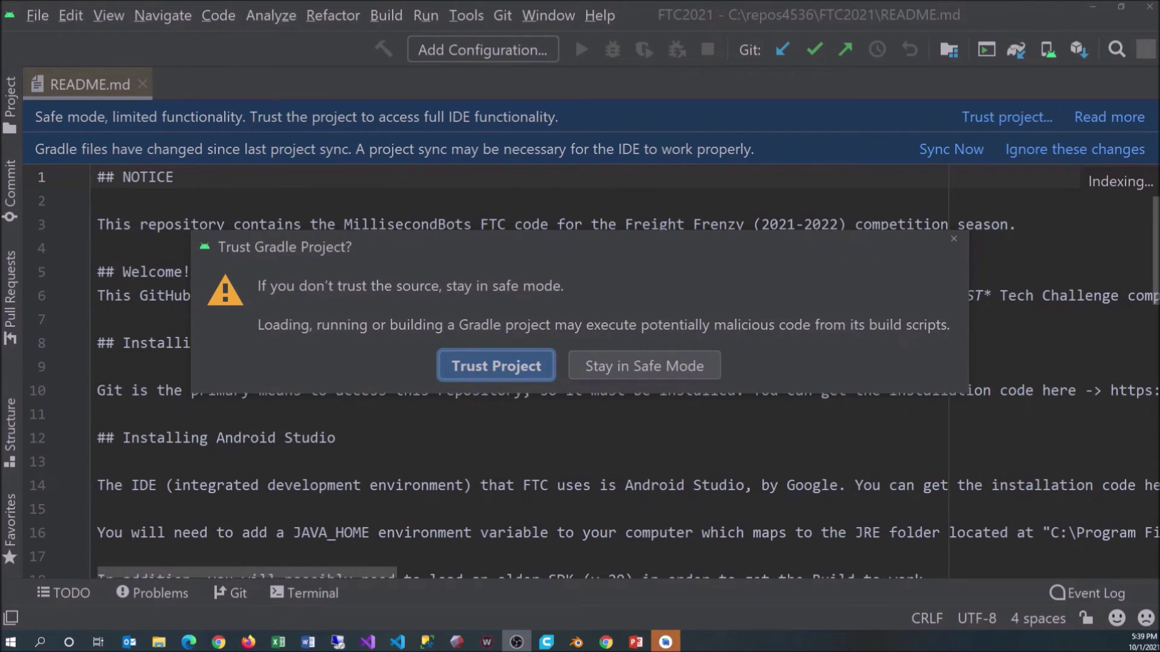
click(516, 366)
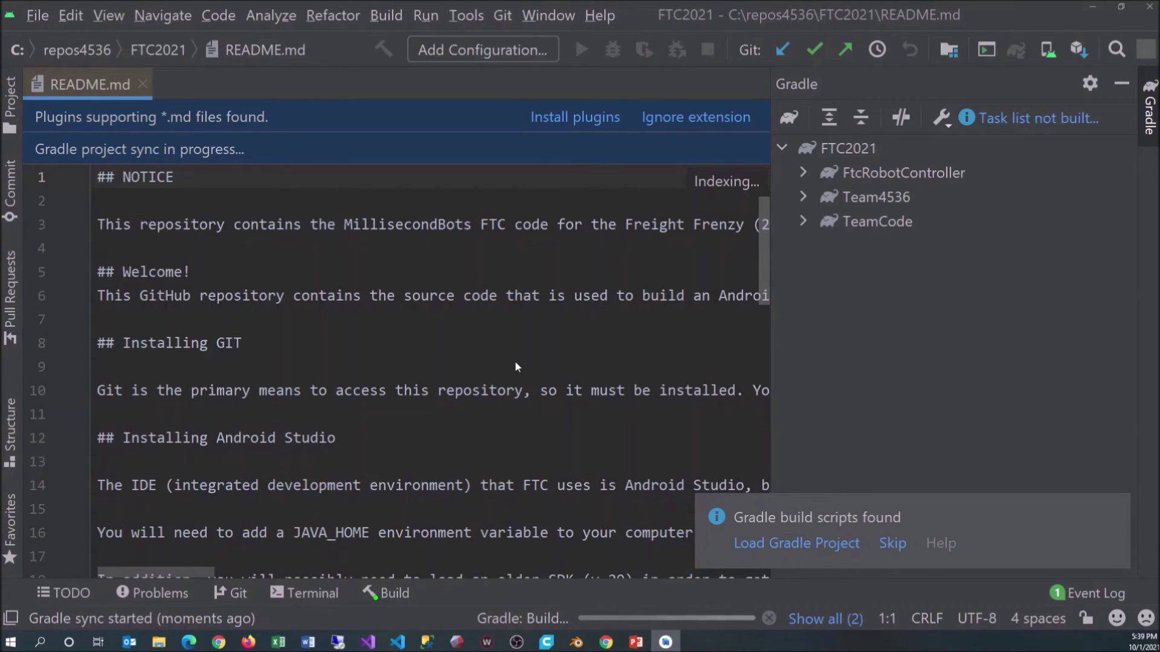
Load the detected Gradle build scripts for FTC2021 while viewing the background tasks, and look through the README
click(534, 617)
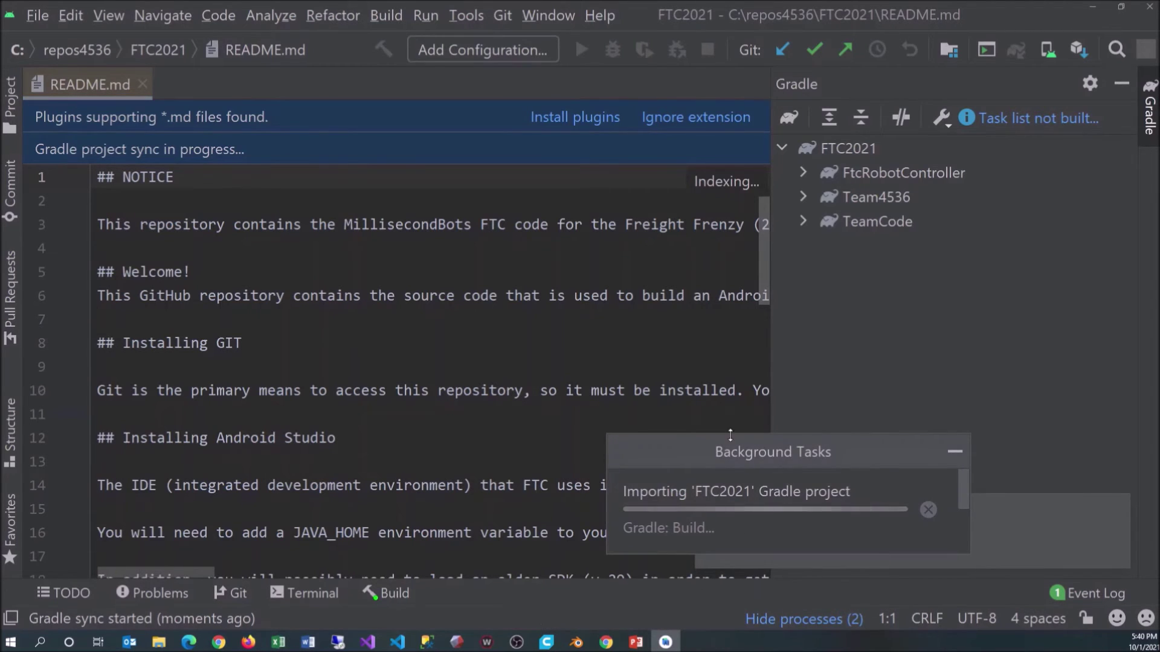
drag(698, 444, 334, 232)
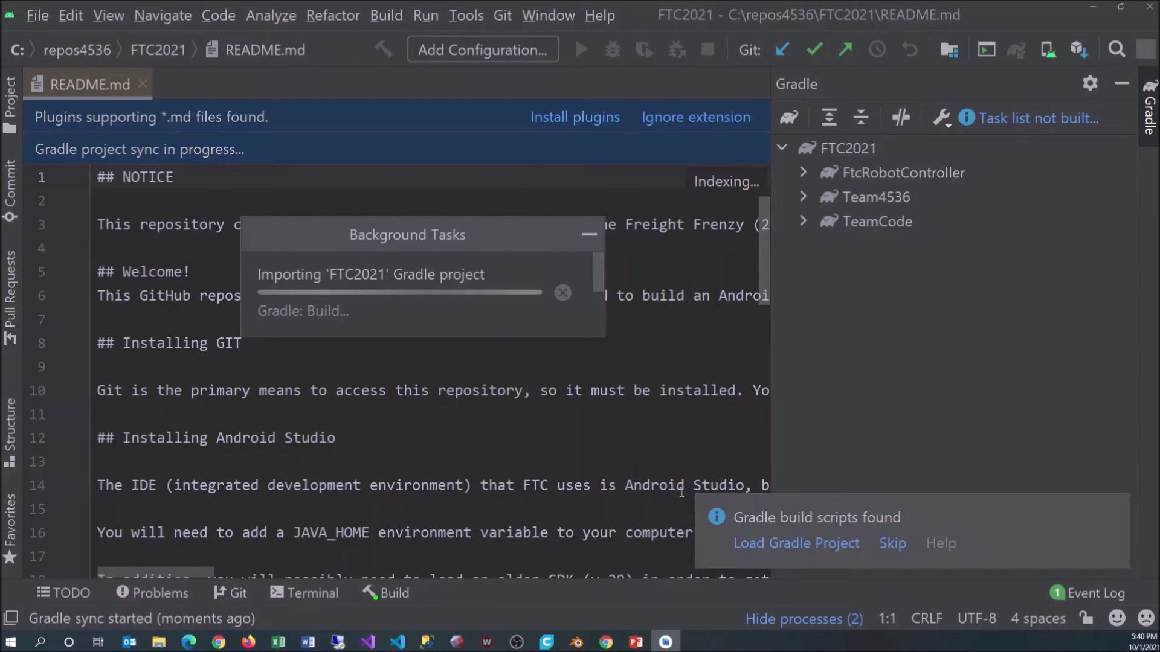
click(802, 546)
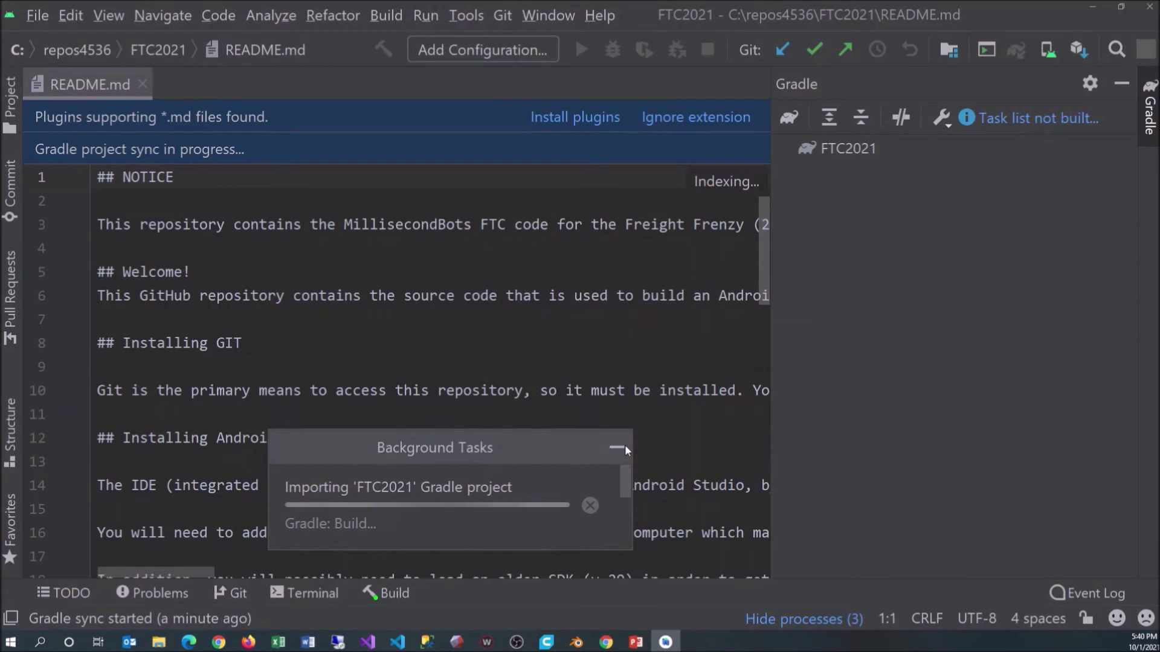
click(617, 447)
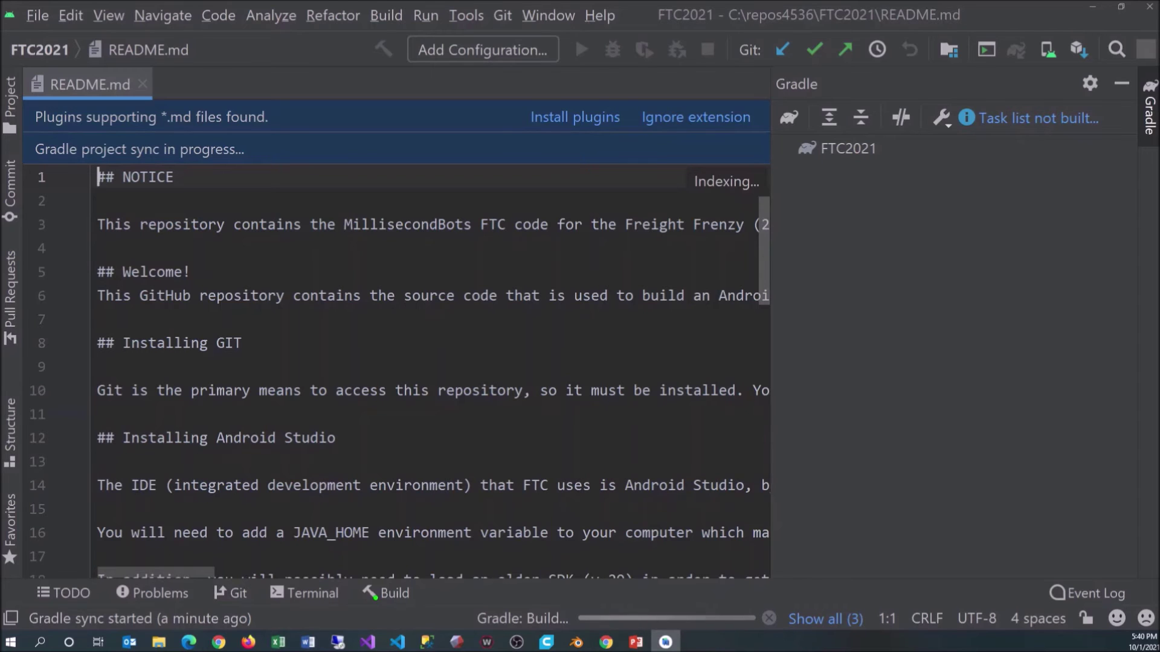
scroll(396, 368, down, 4)
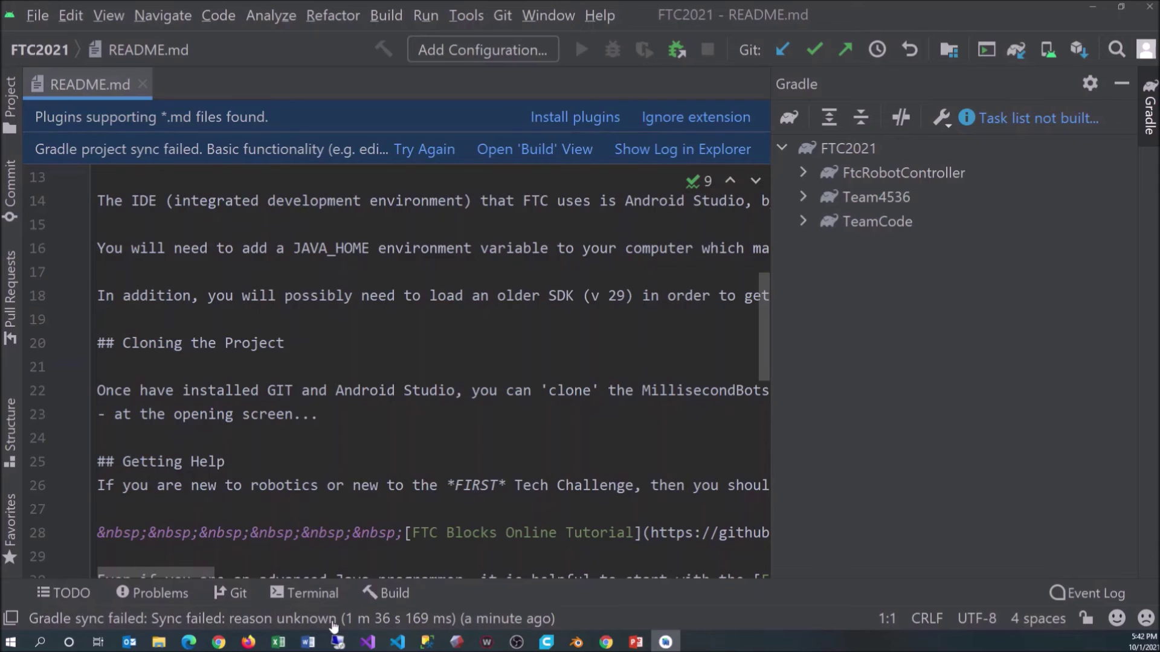
Run .\gradlew build in the project's terminal
click(324, 596)
text(.\g)
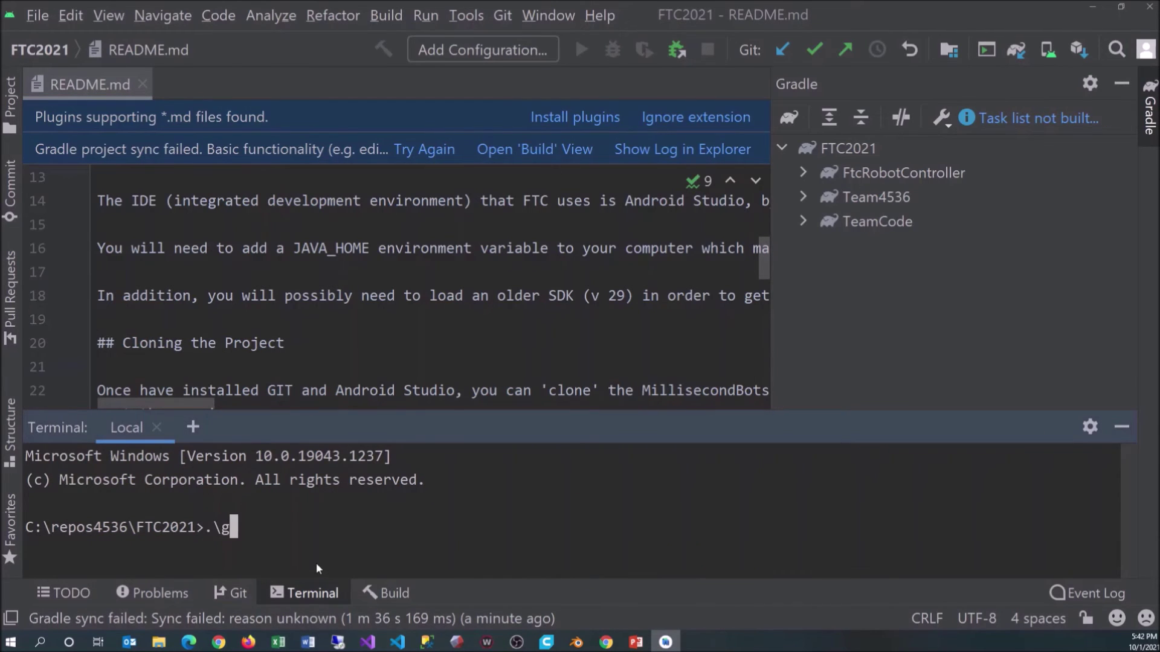
text(radlew build)
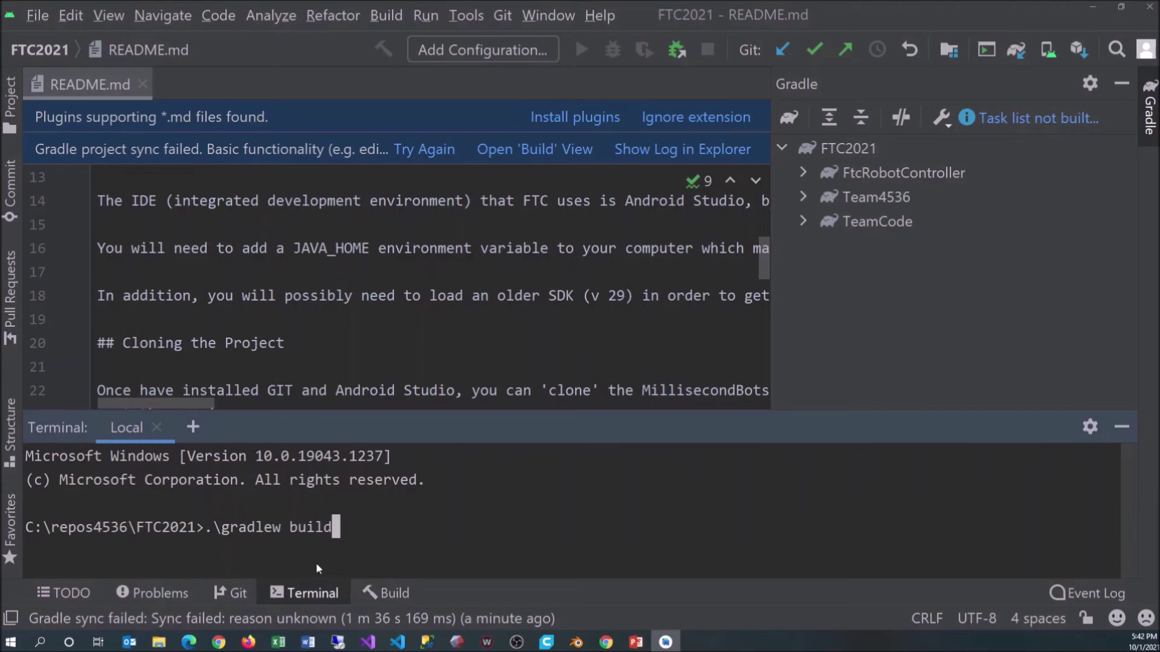
key(Return)
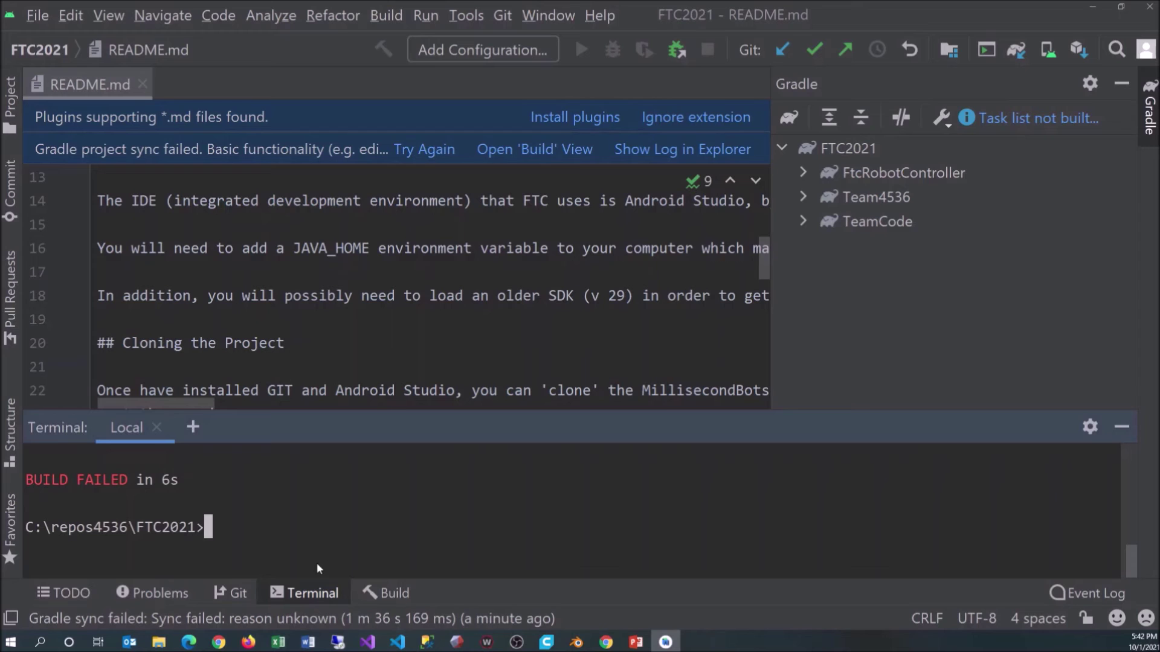
Enlarge the terminal and examine the build error output about the Android SDK packages
drag(405, 411, 411, 285)
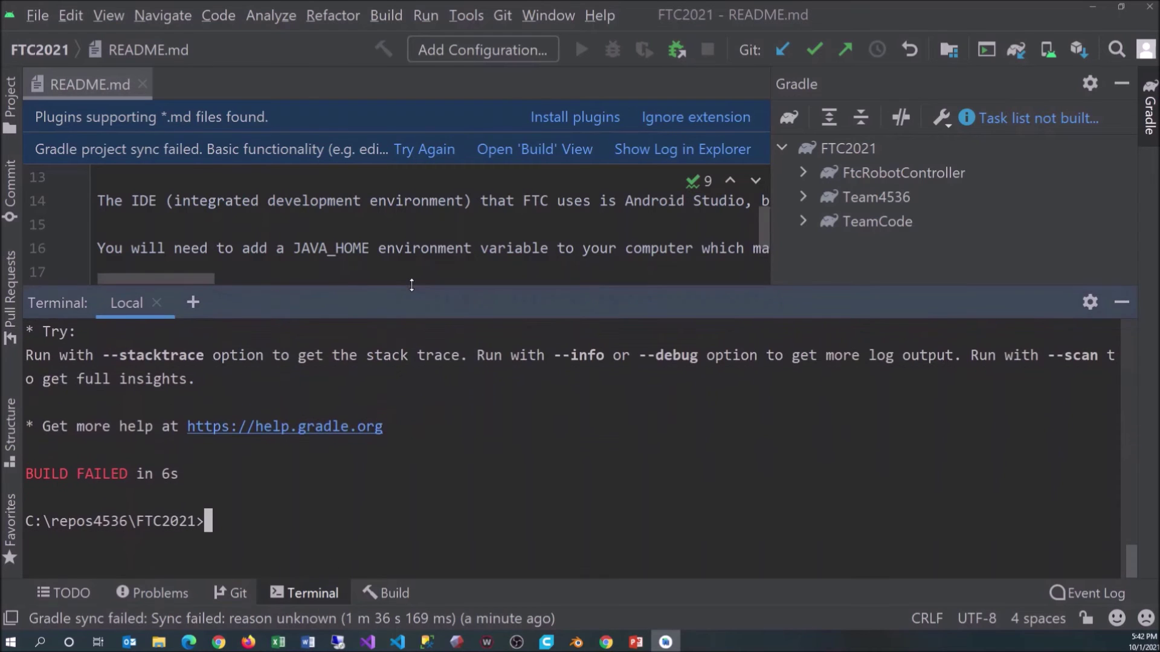
scroll(459, 459, up, 4)
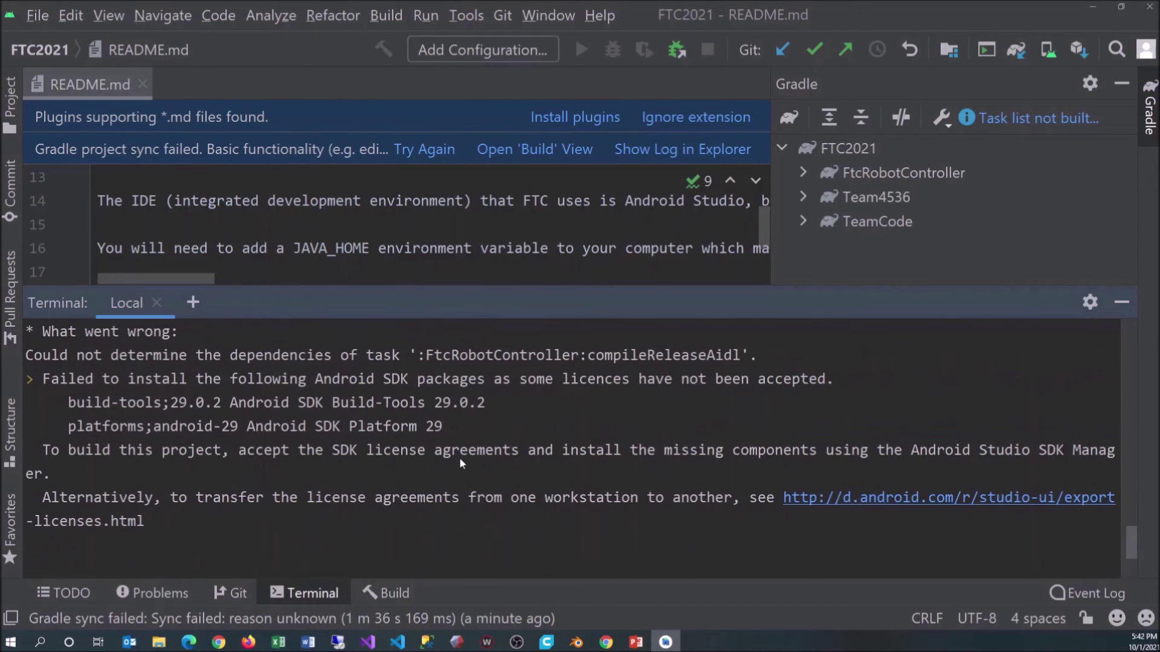
drag(45, 379, 1079, 455)
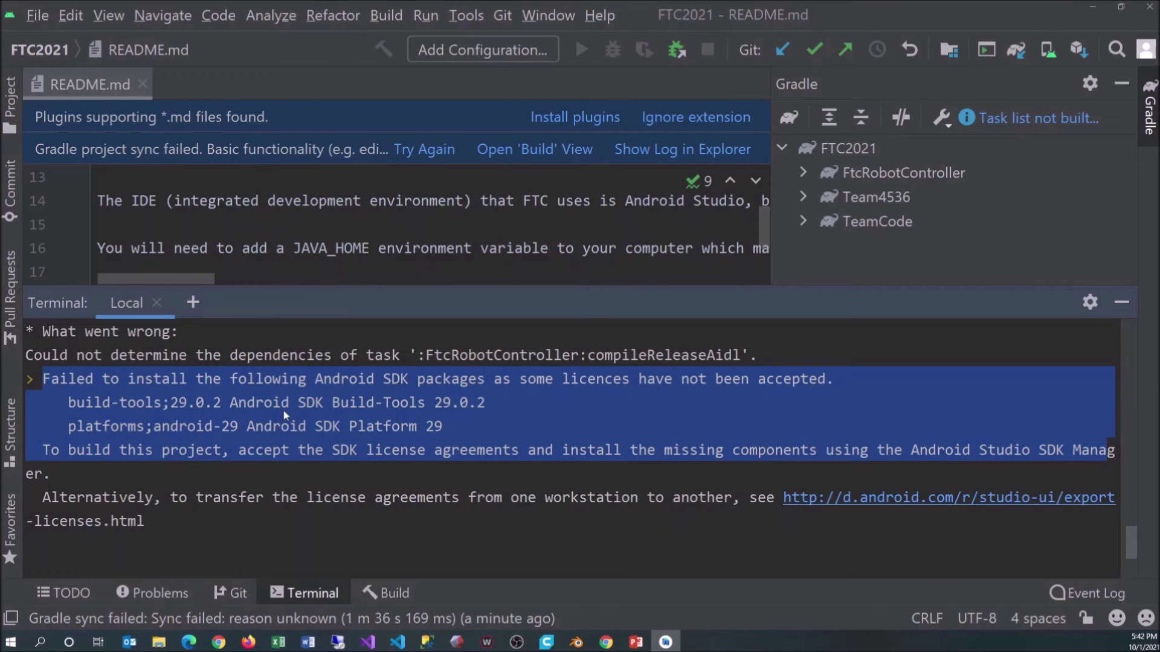
click(379, 412)
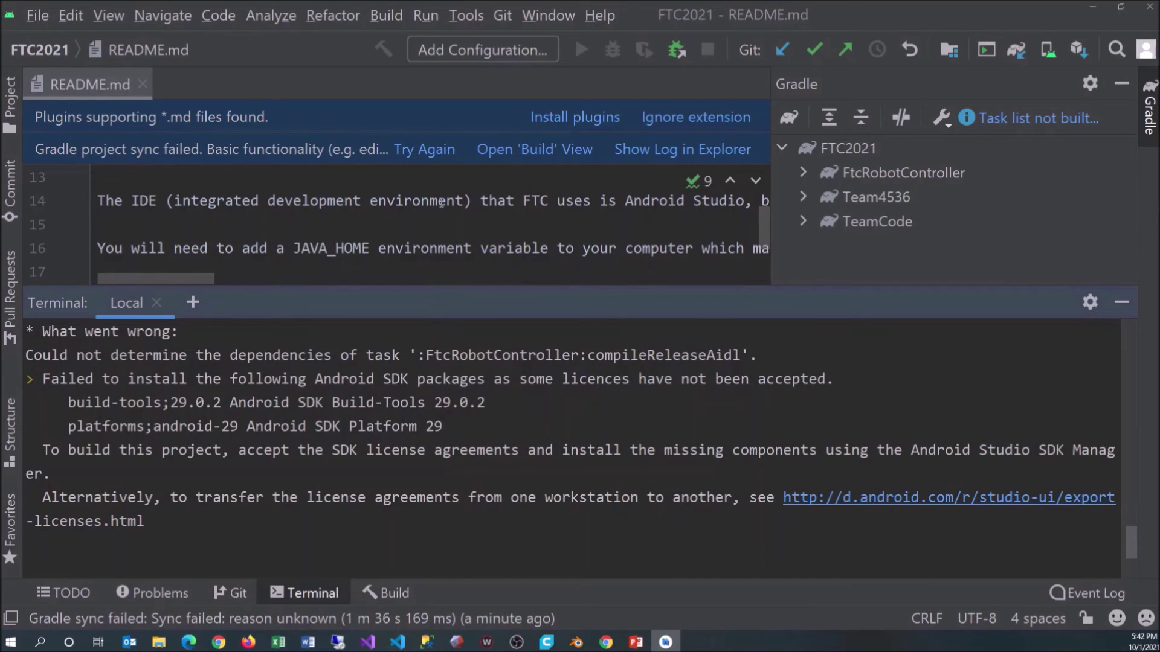
In the SDK Manager, choose the Android 10.0 (Q) API level 29 platform for installation and confirm the component changes
click(466, 15)
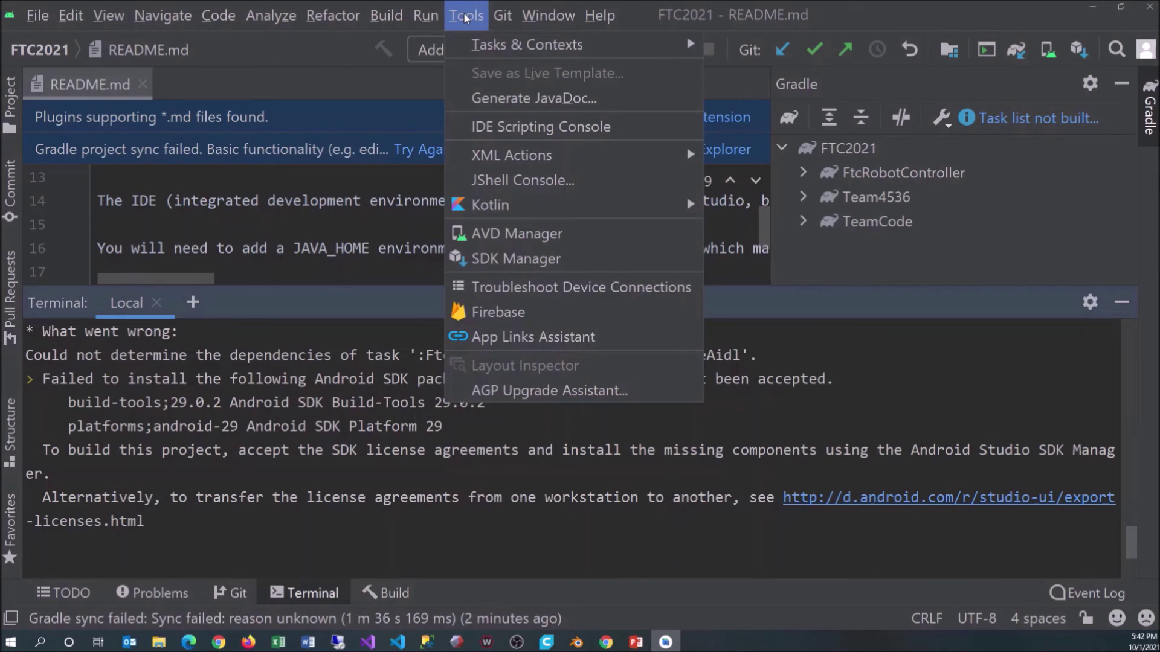
click(494, 260)
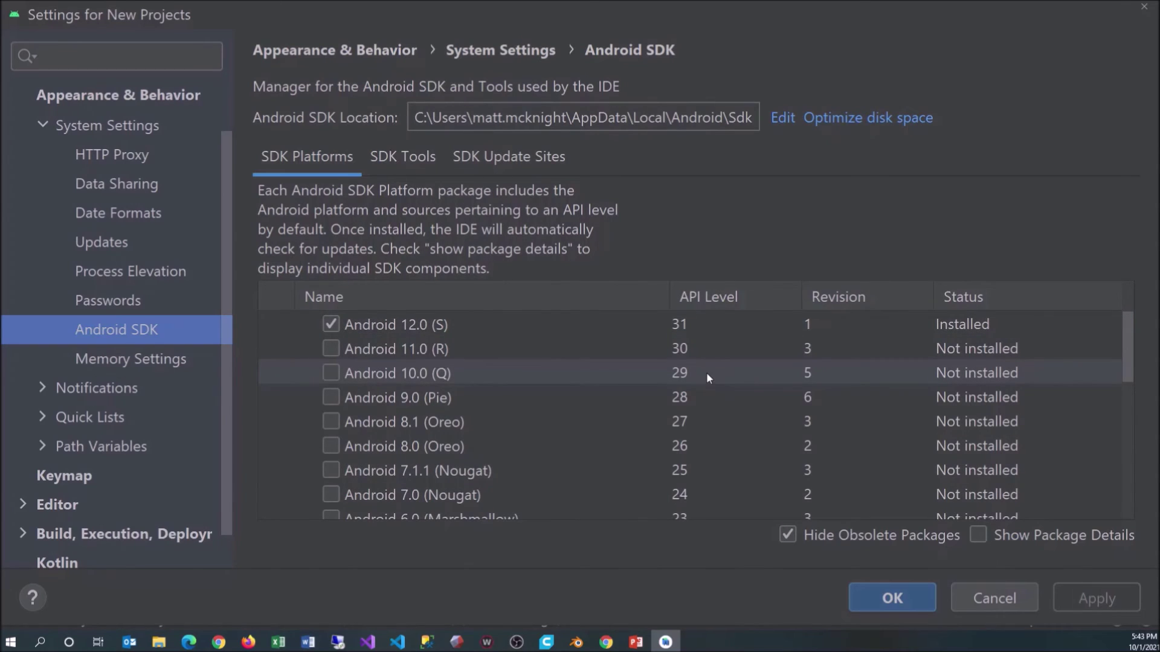
click(331, 373)
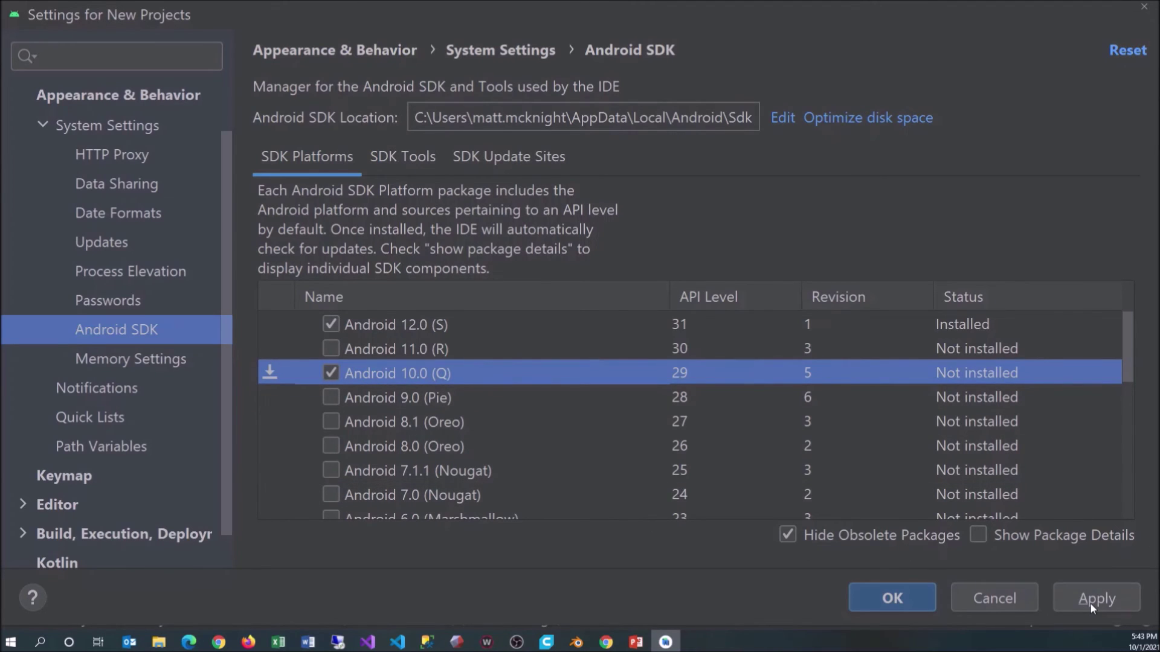
click(901, 600)
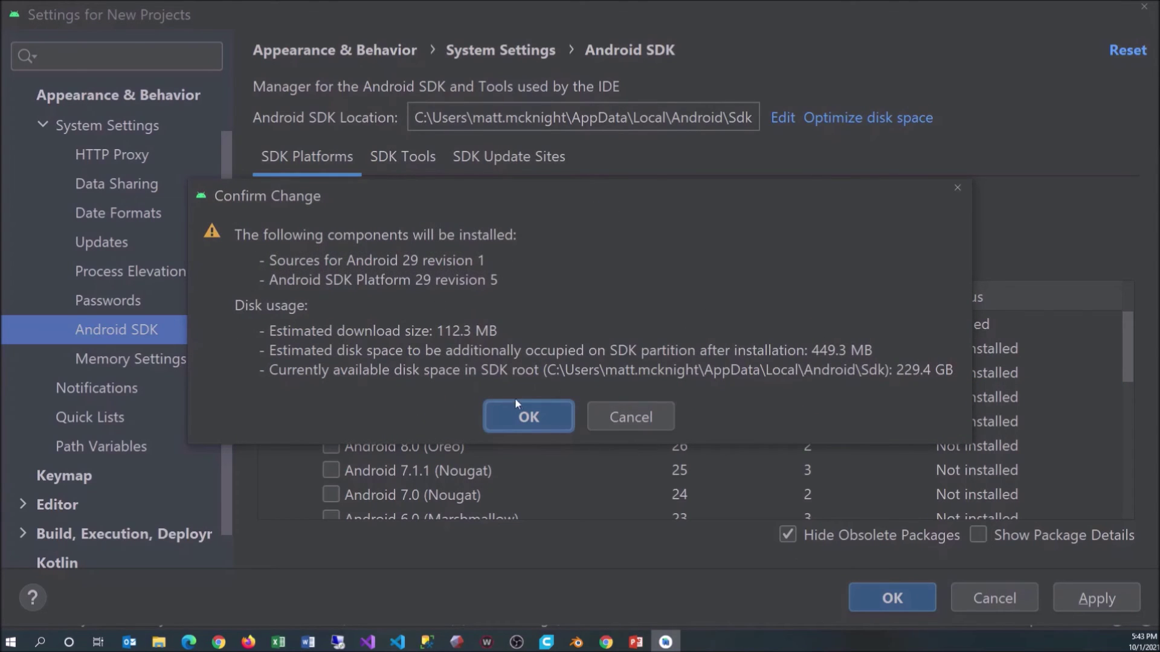
click(534, 422)
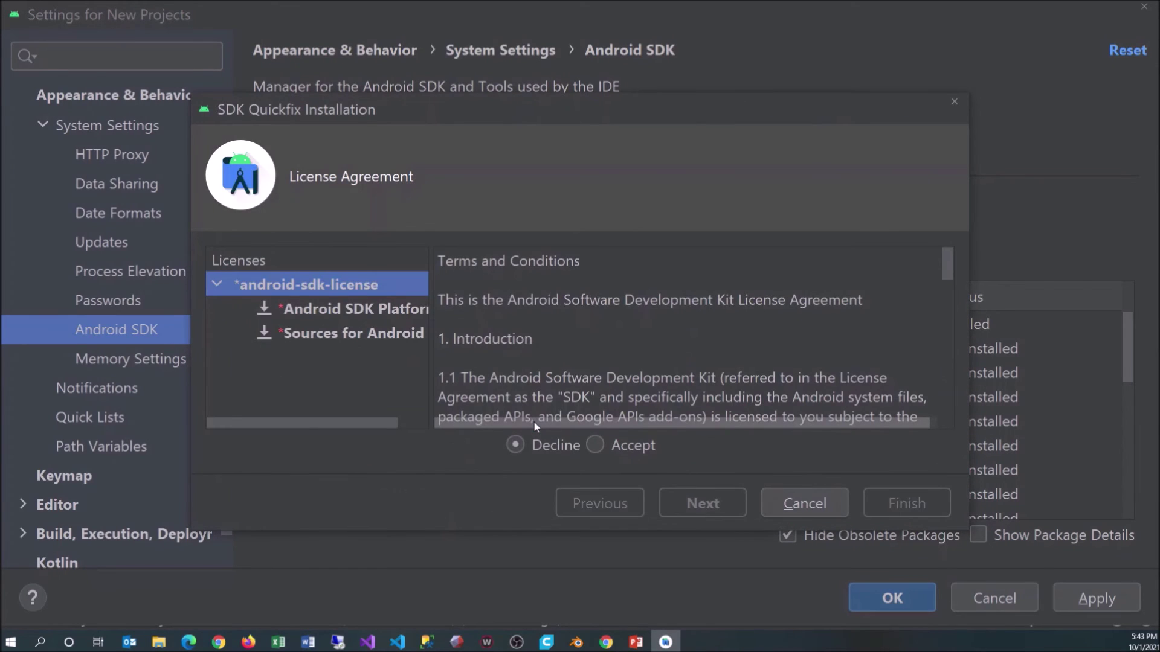
Accept the android-sdk-license, install the requested SDK components, and finish the installer once it is done
click(596, 445)
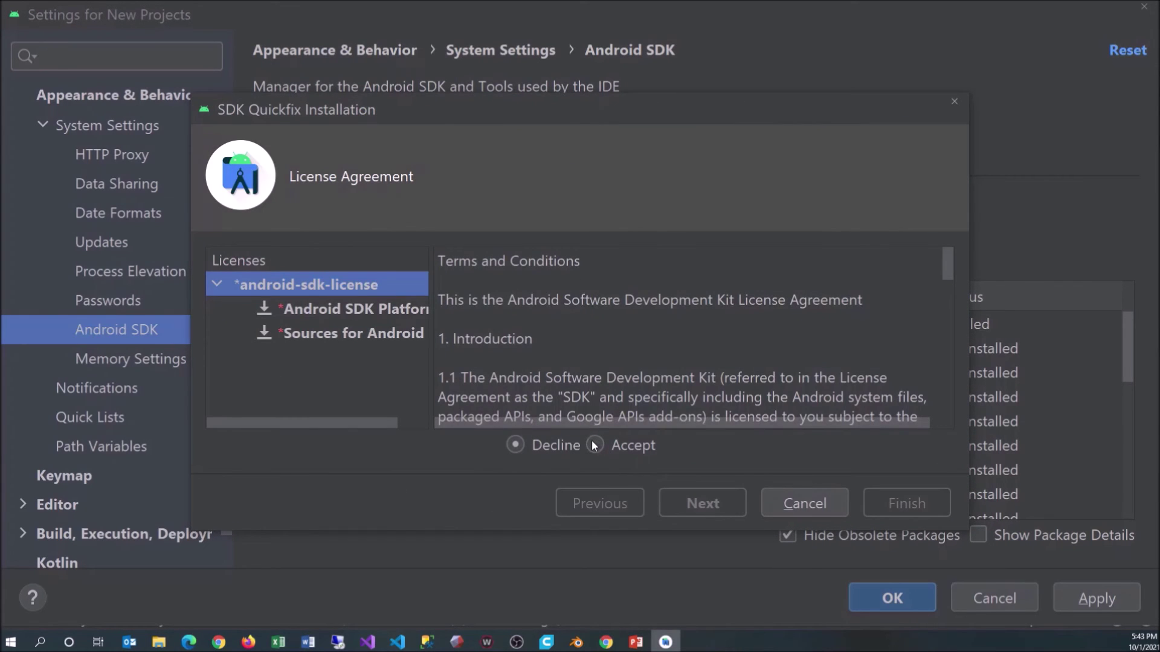
click(701, 504)
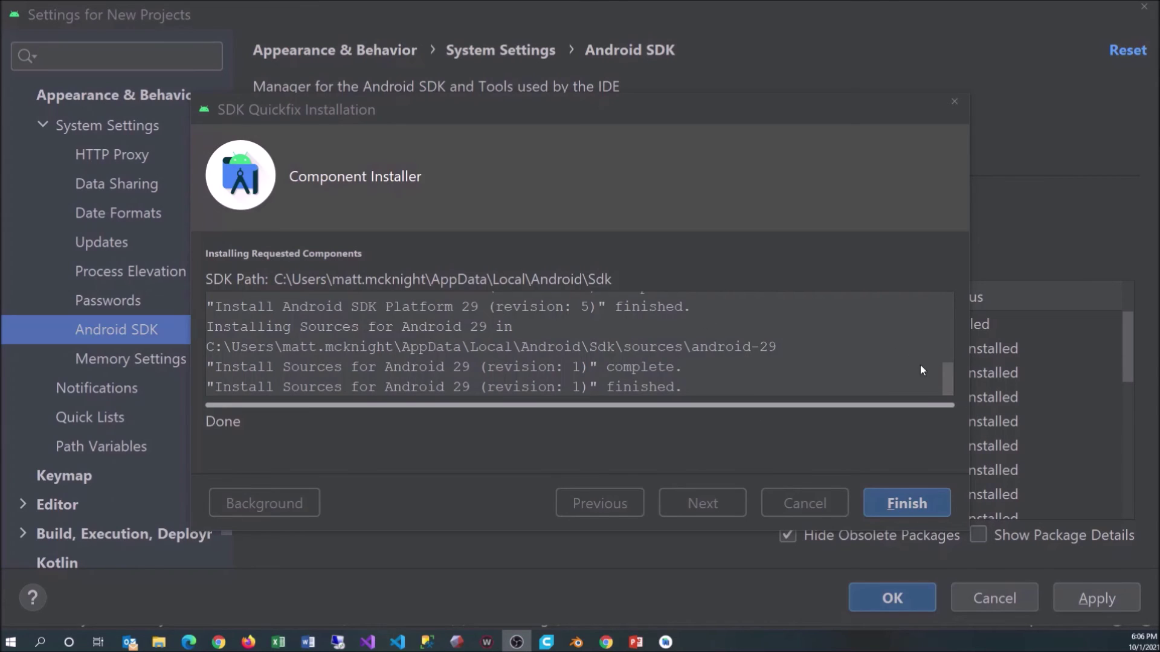
drag(374, 365, 521, 366)
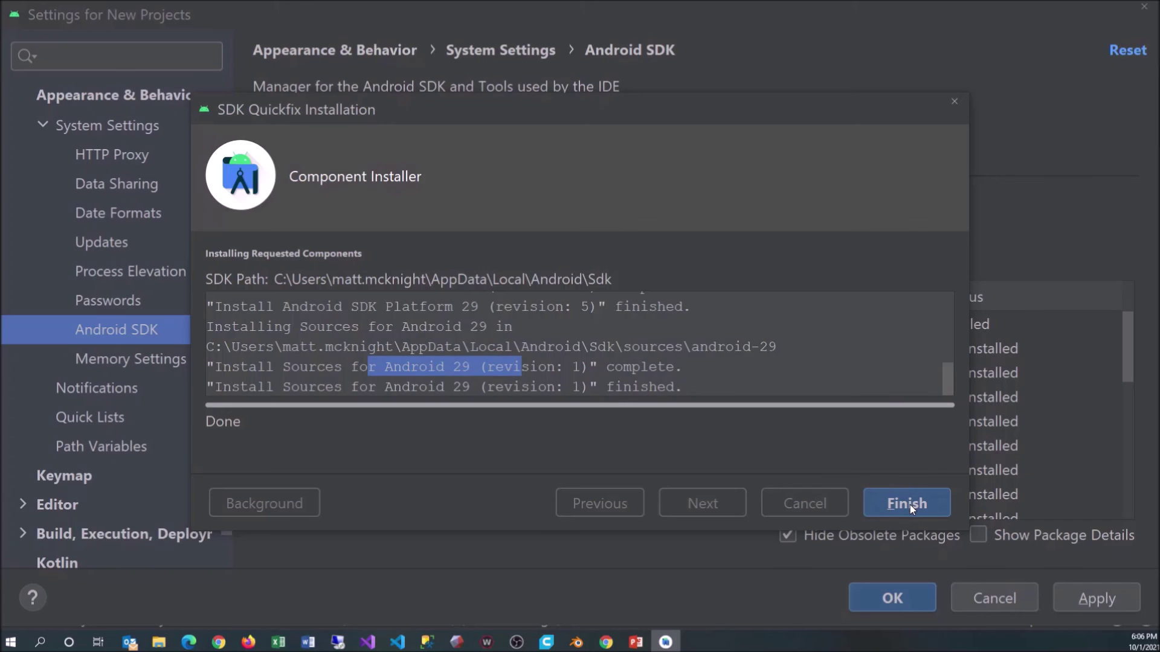
click(910, 505)
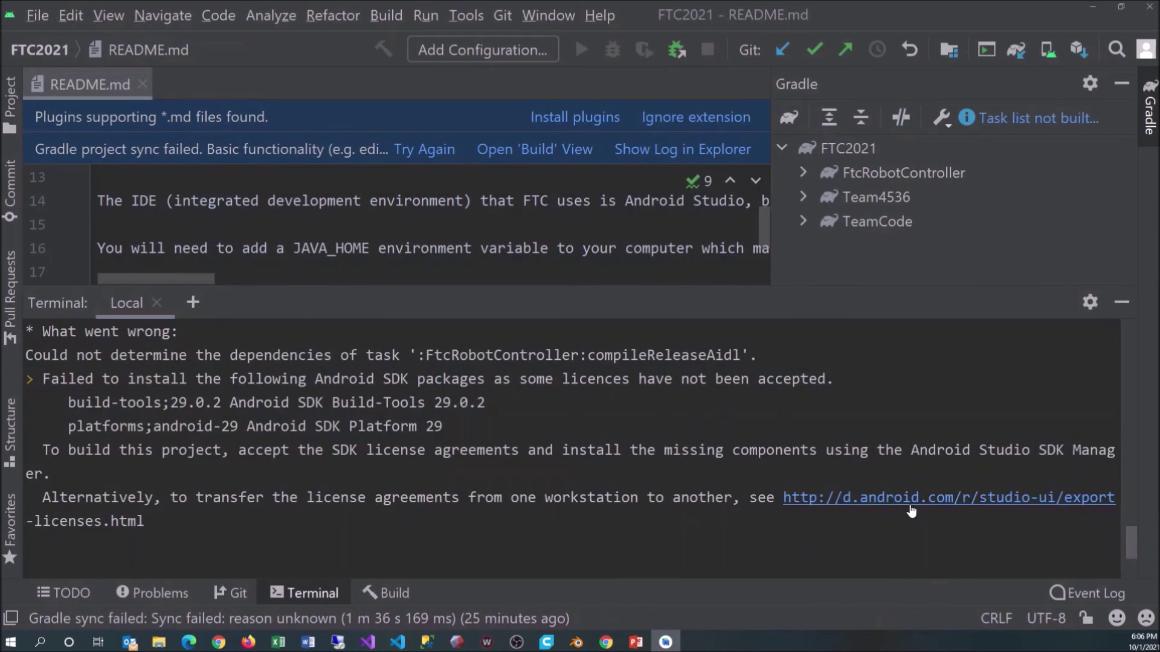
Retry the failed Gradle project sync and dismiss the Android Gradle Plugin update recommendation
click(427, 151)
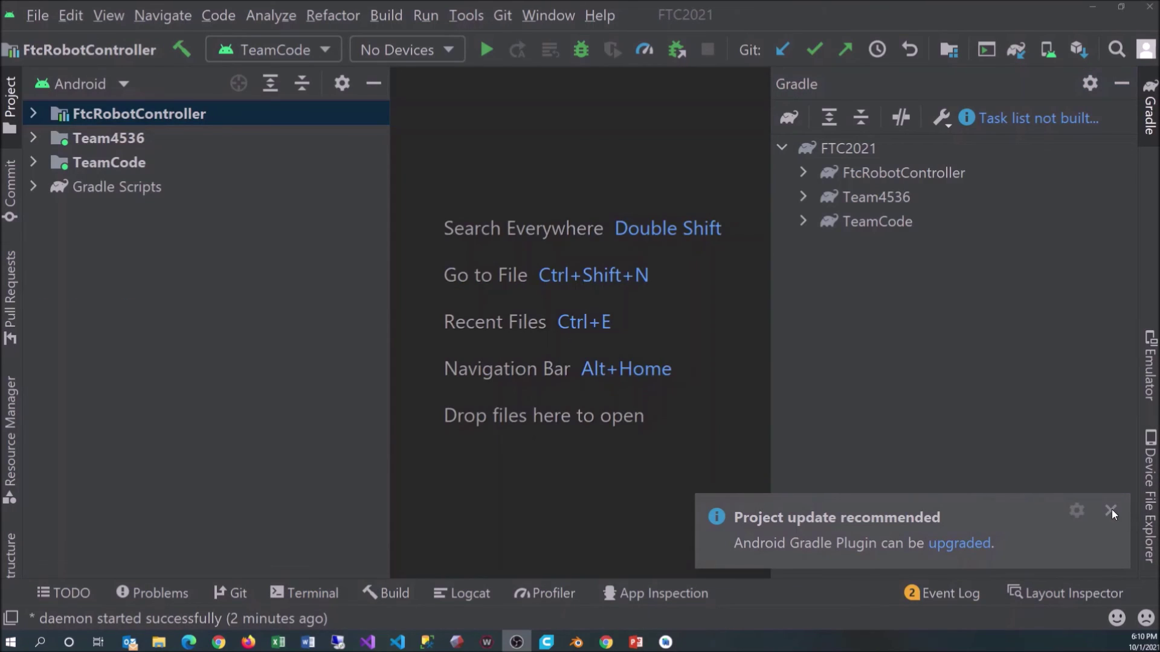
click(1112, 509)
Expand the Team4536 module's java folder in the project tree and select the org.firstinspires.ftc.team4536 package
click(33, 139)
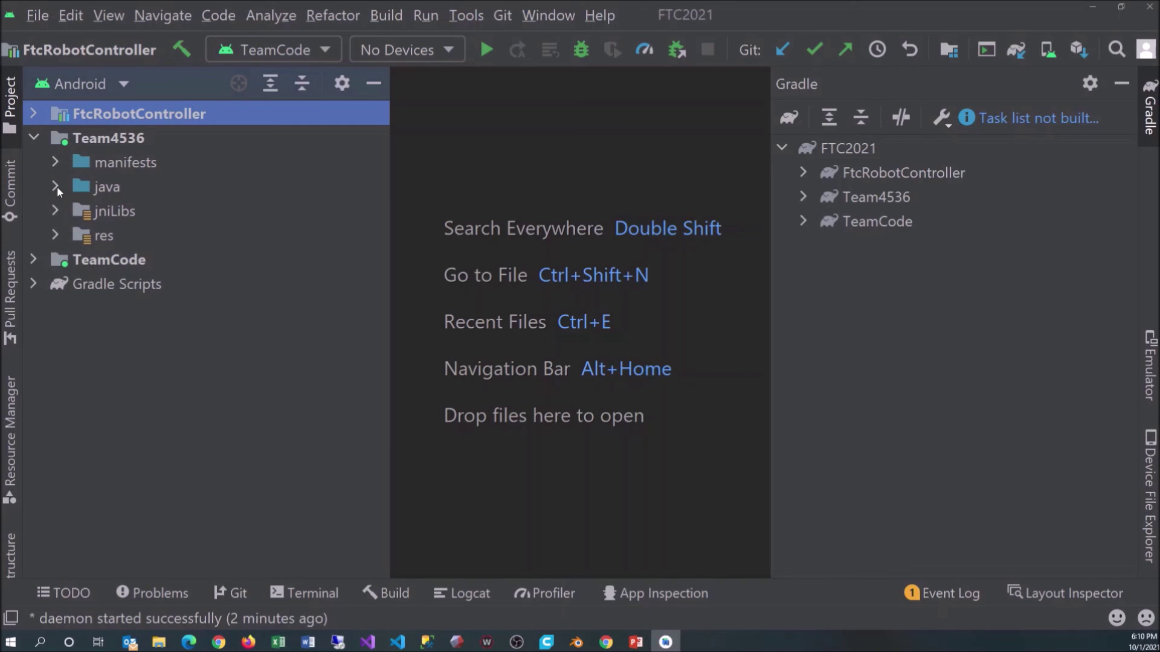
click(55, 186)
click(162, 218)
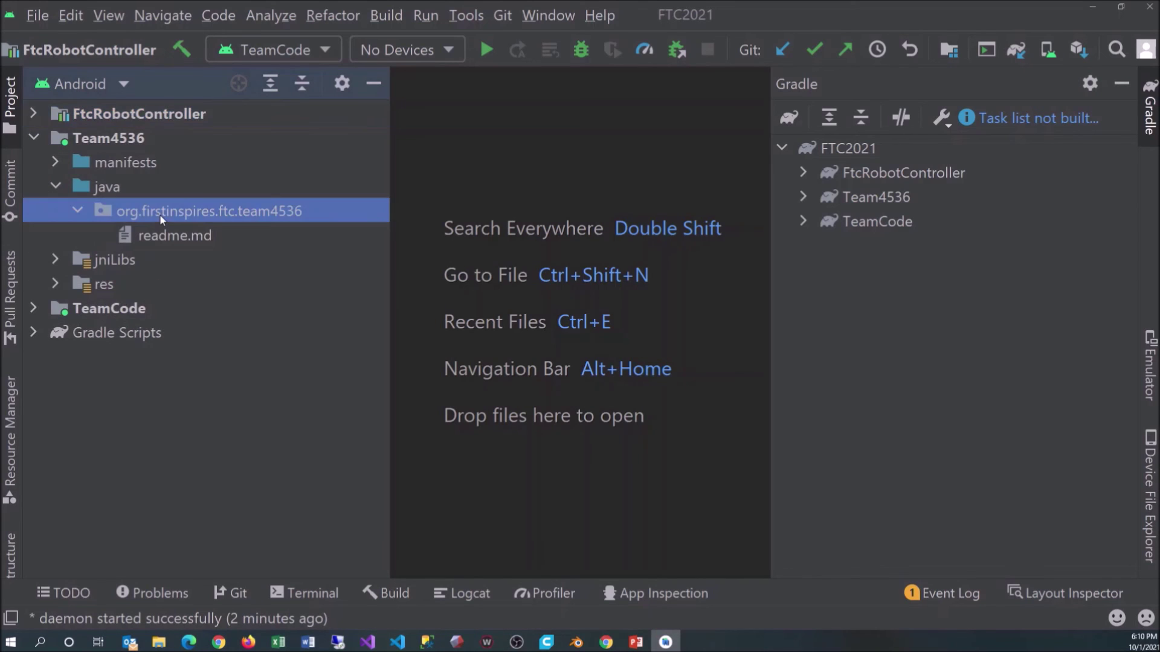